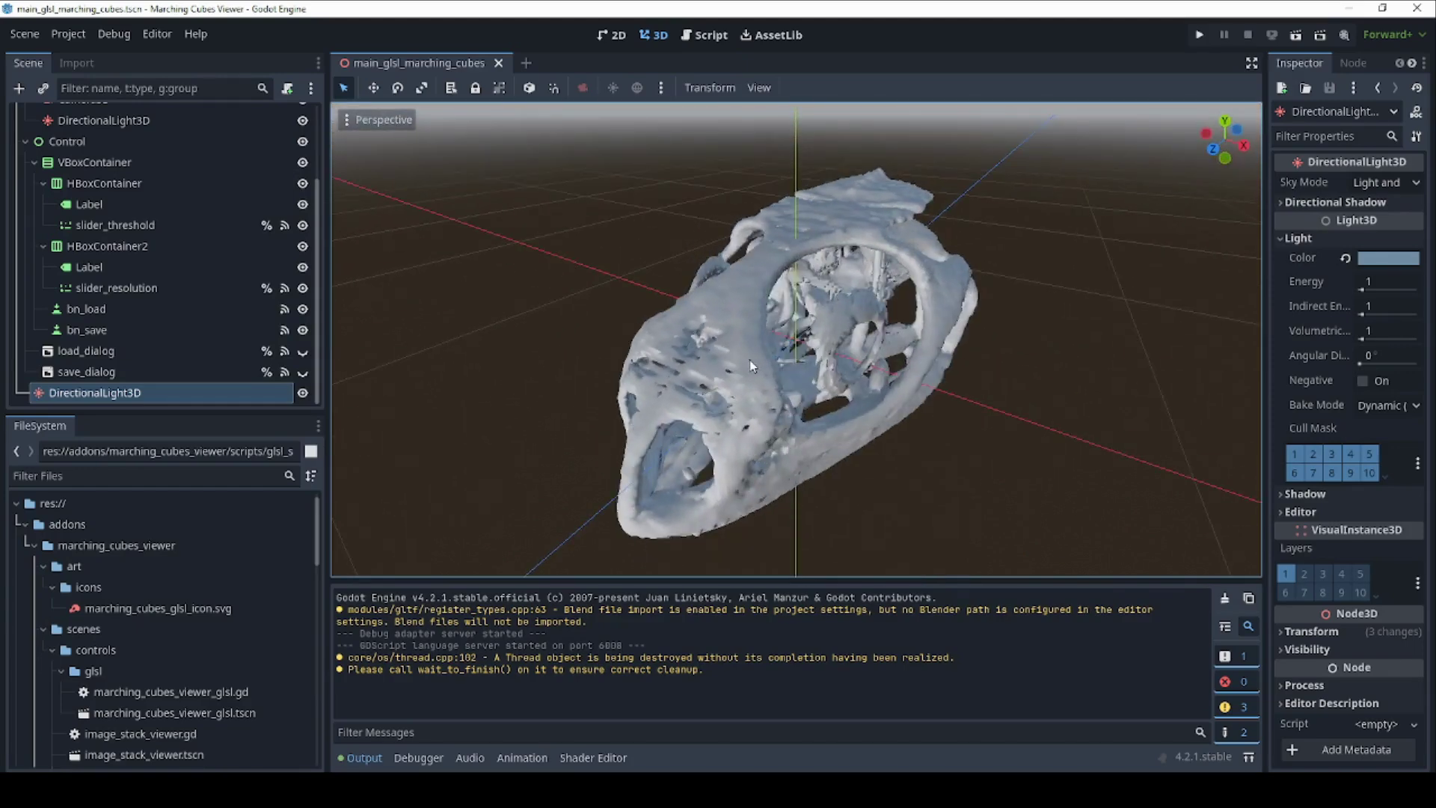
middle_click_drag(923, 406, 840, 369)
middle_click_drag(862, 475, 927, 355)
middle_click_drag(762, 302, 842, 370)
middle_click_drag(771, 418, 816, 408)
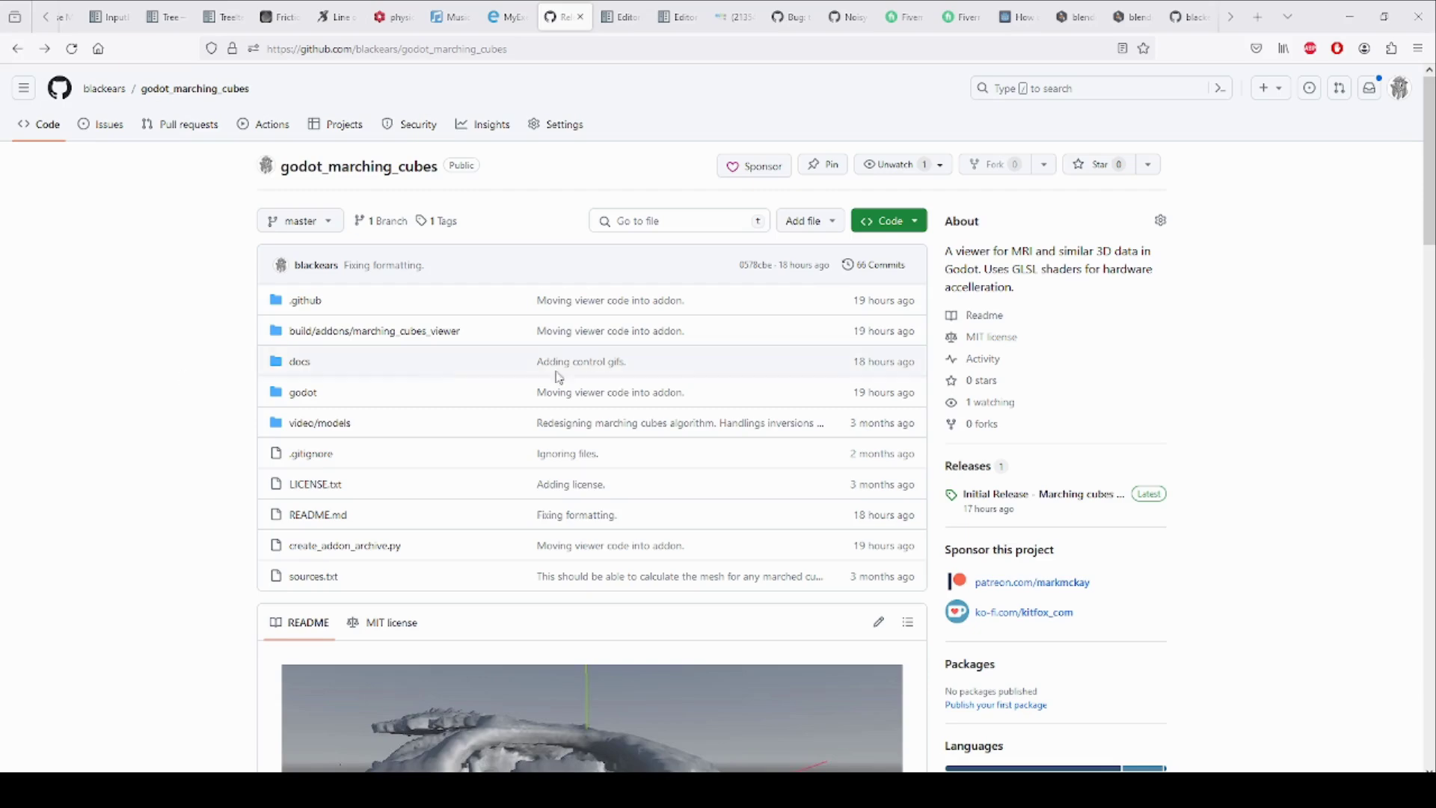
Open the releases page of the godot_marching_cubes repository to view the initial release's downloadable assets
scroll(830, 340, "down", 3)
left_click(971, 237)
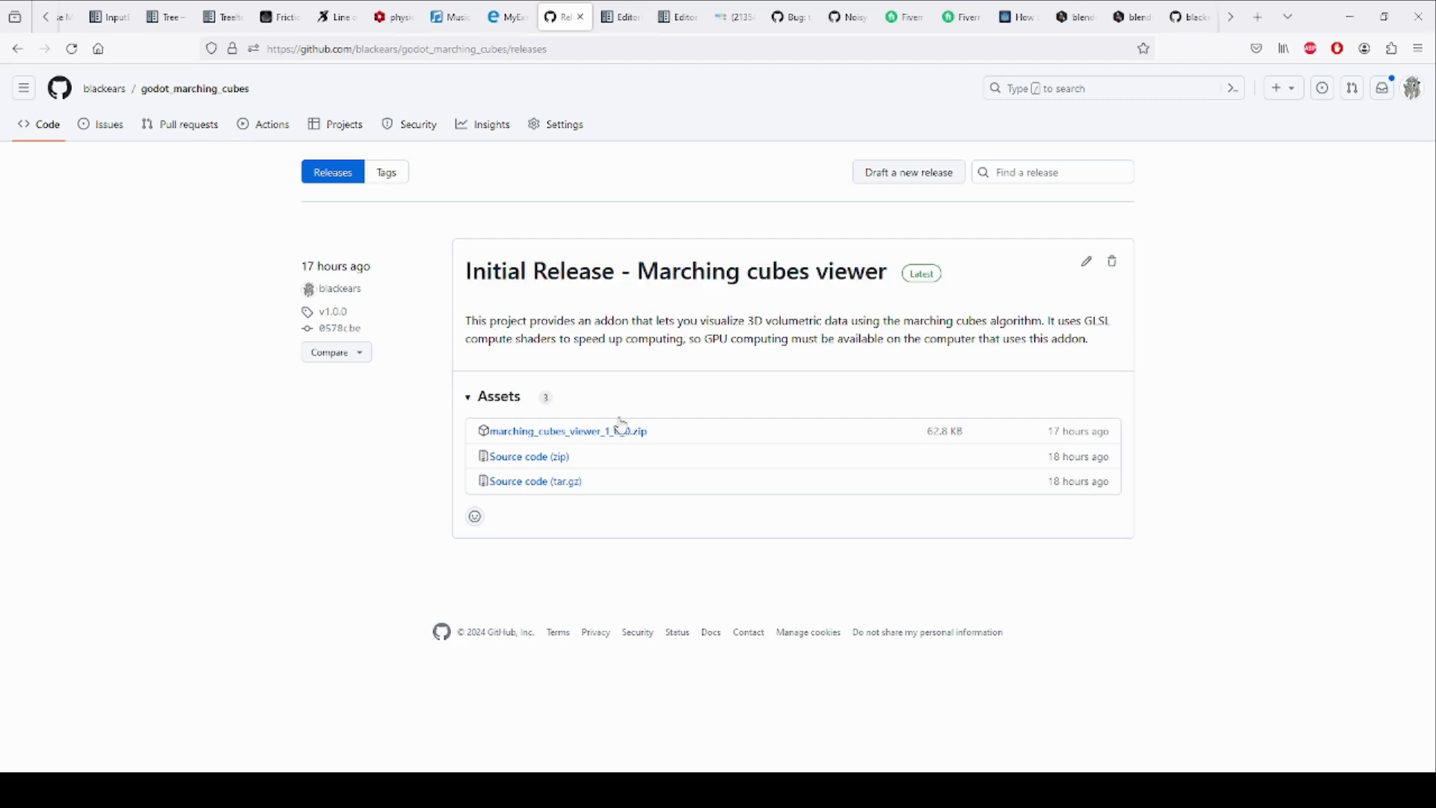
Switch to Godot and examine the contents of the project's addons/marching_cubes_viewer folder
key("alt+Tab")
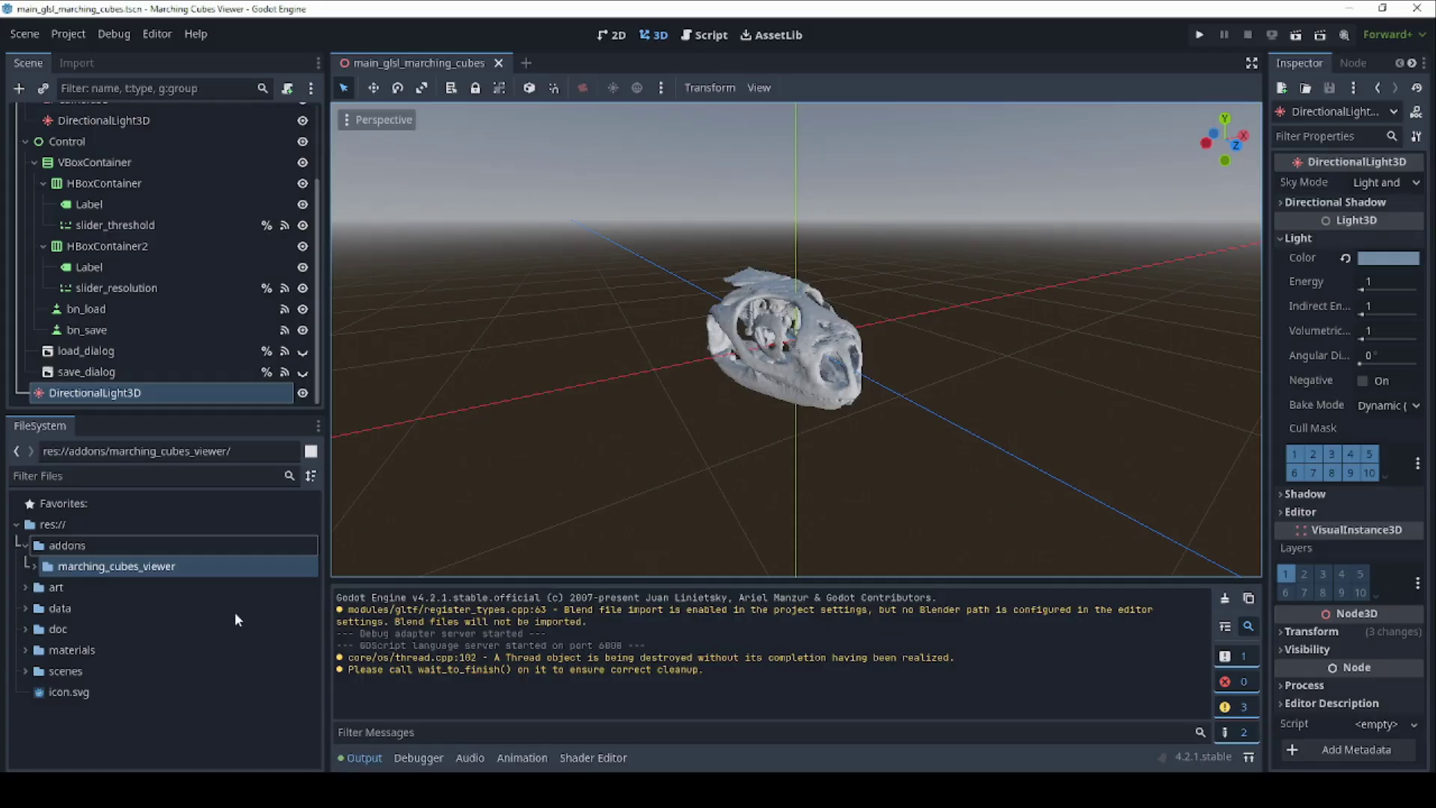
left_click(72, 548)
left_click(116, 566)
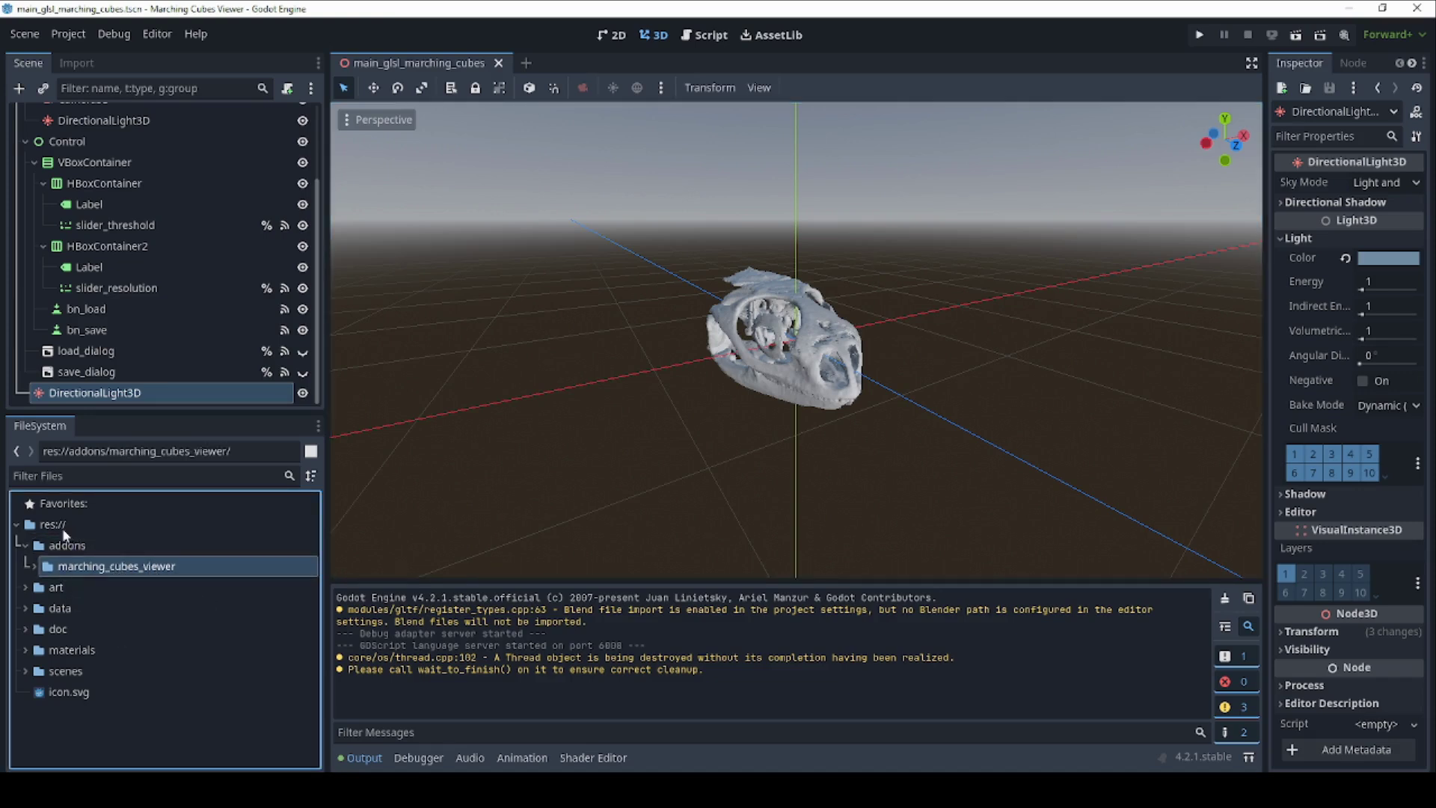
left_click(31, 568)
scroll(109, 591, "down", 3)
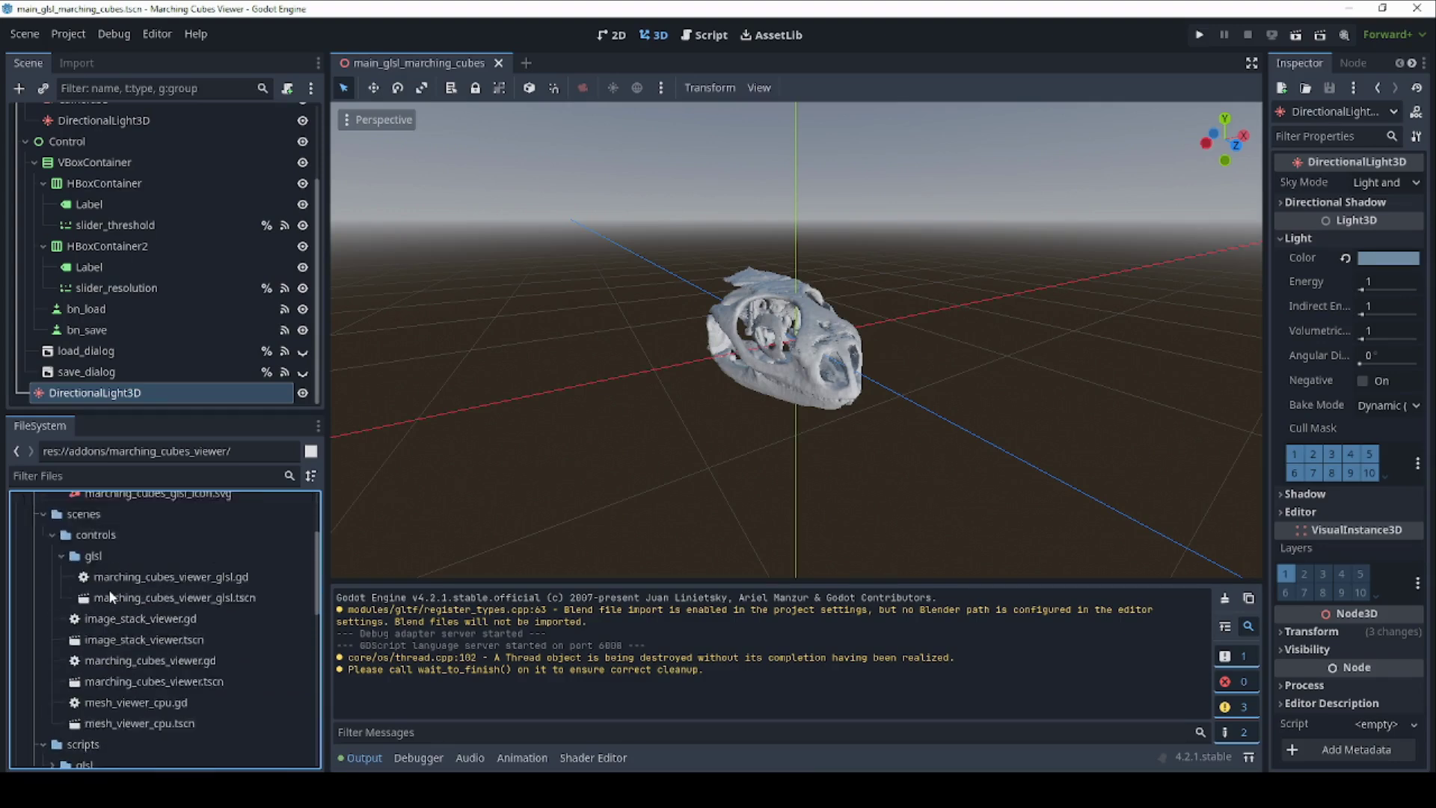
scroll(109, 590, "up", 3)
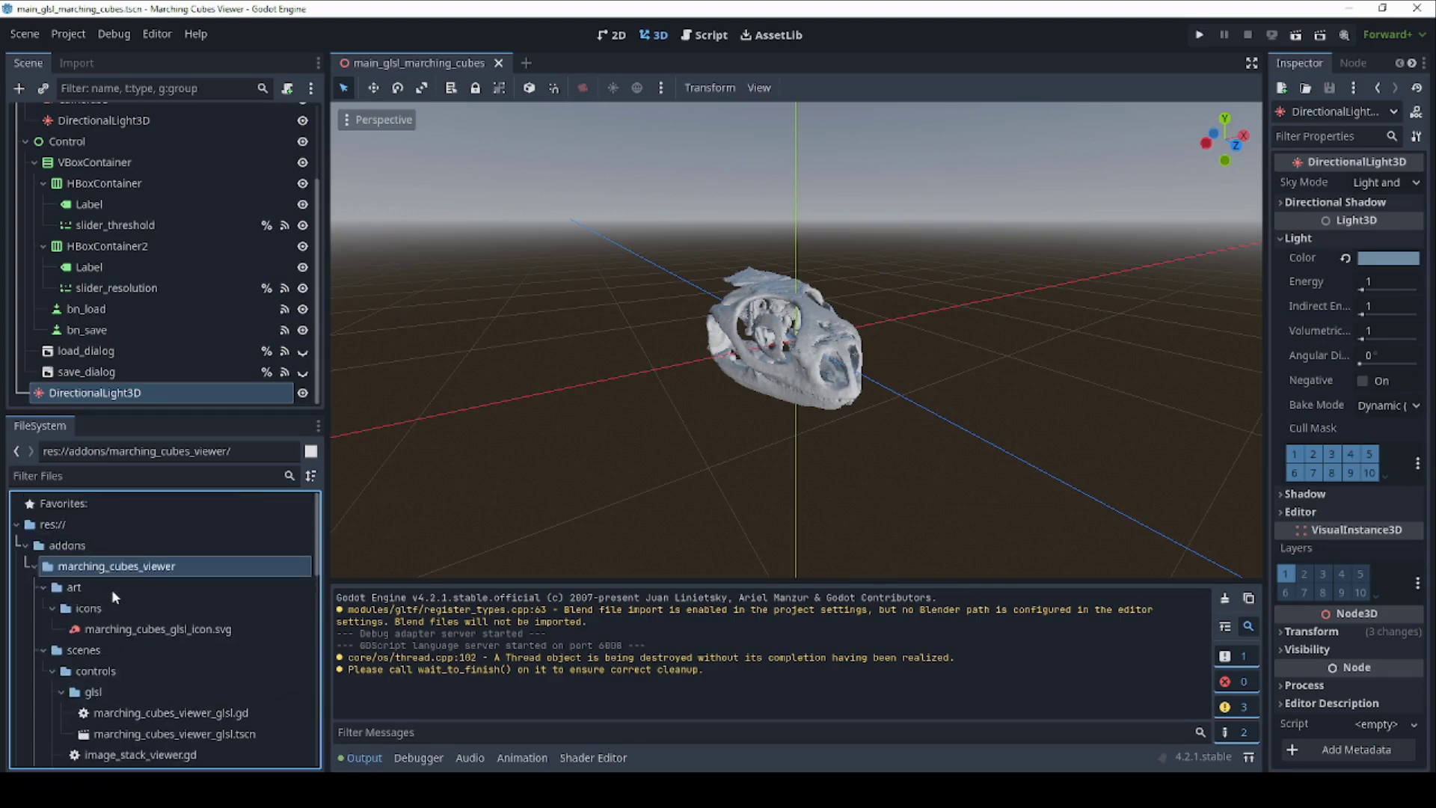
Check in the project settings that the Marching Cubes Viewer plugin is enabled
left_click(87, 36)
left_click(97, 54)
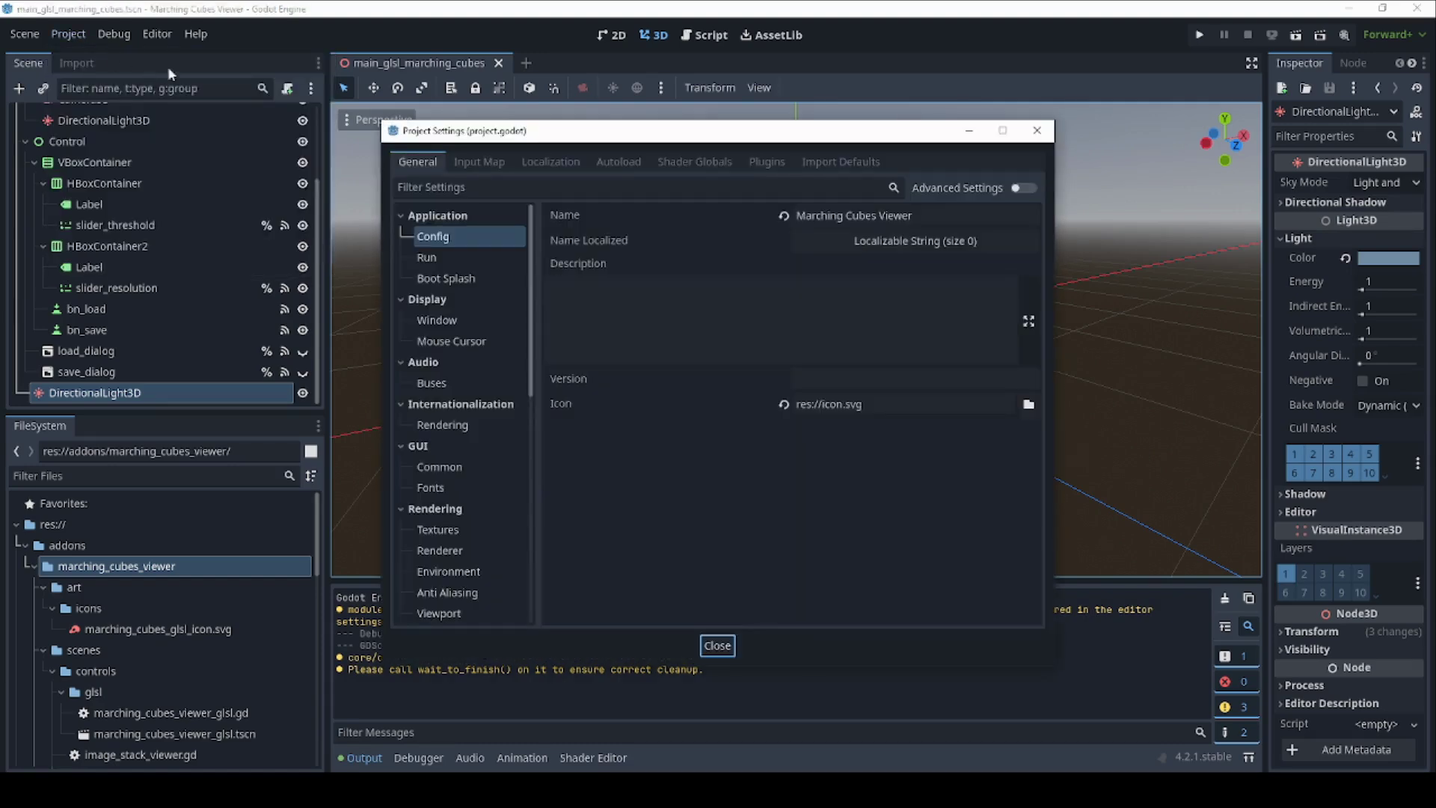
left_click(771, 163)
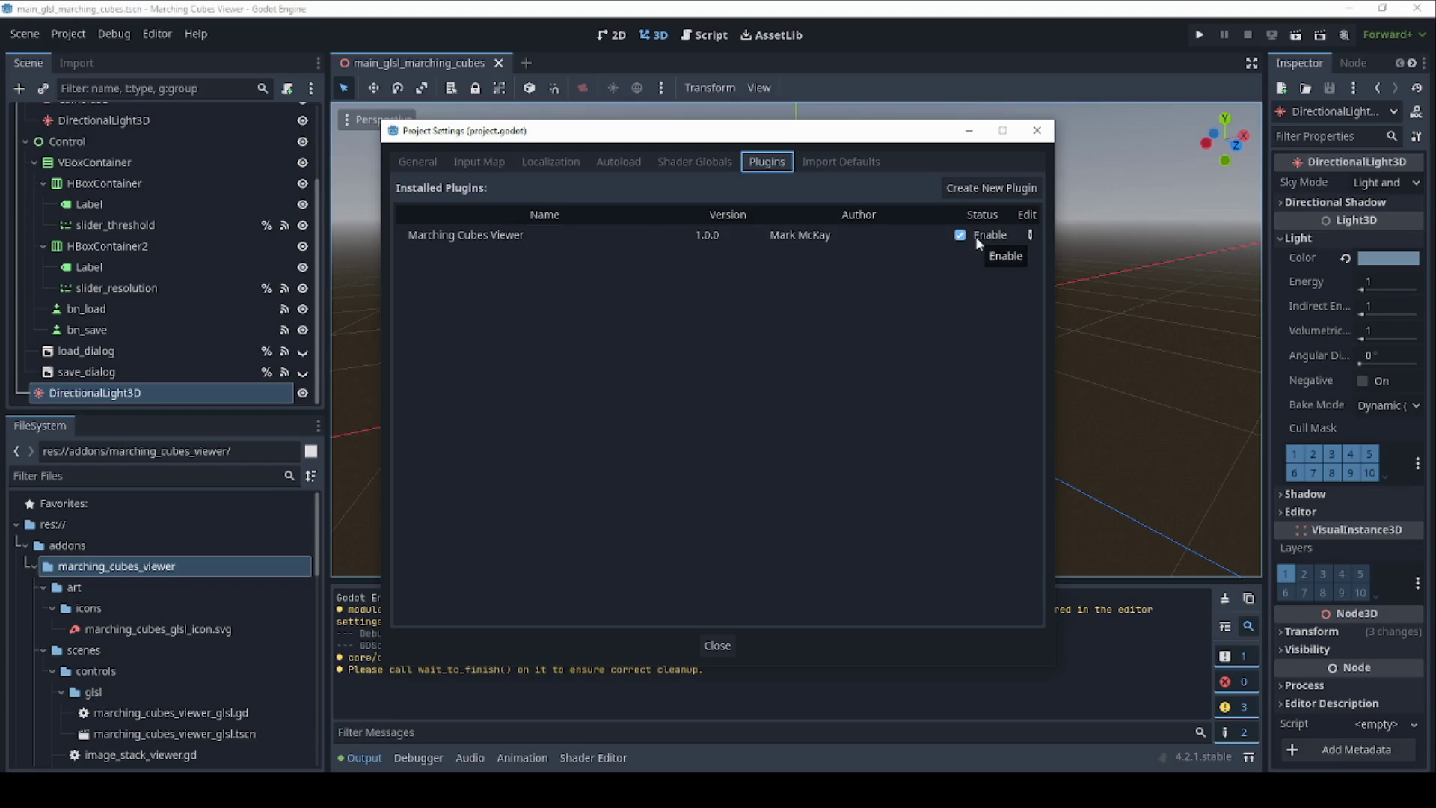
left_click(726, 645)
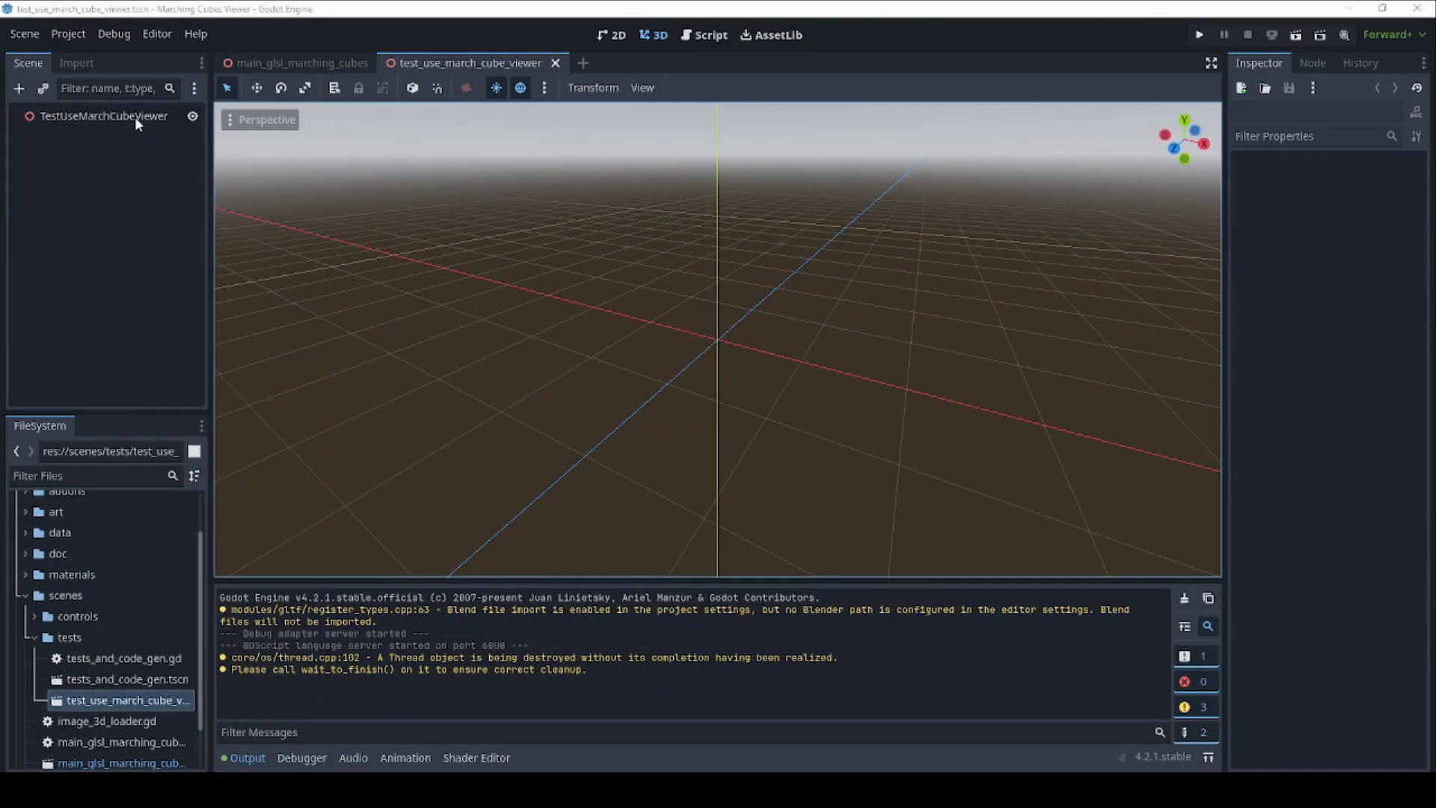
Add a MarchingCubesViewerGlsl node as a child of the TestUseMarchCubeViewer root node
left_click(135, 117)
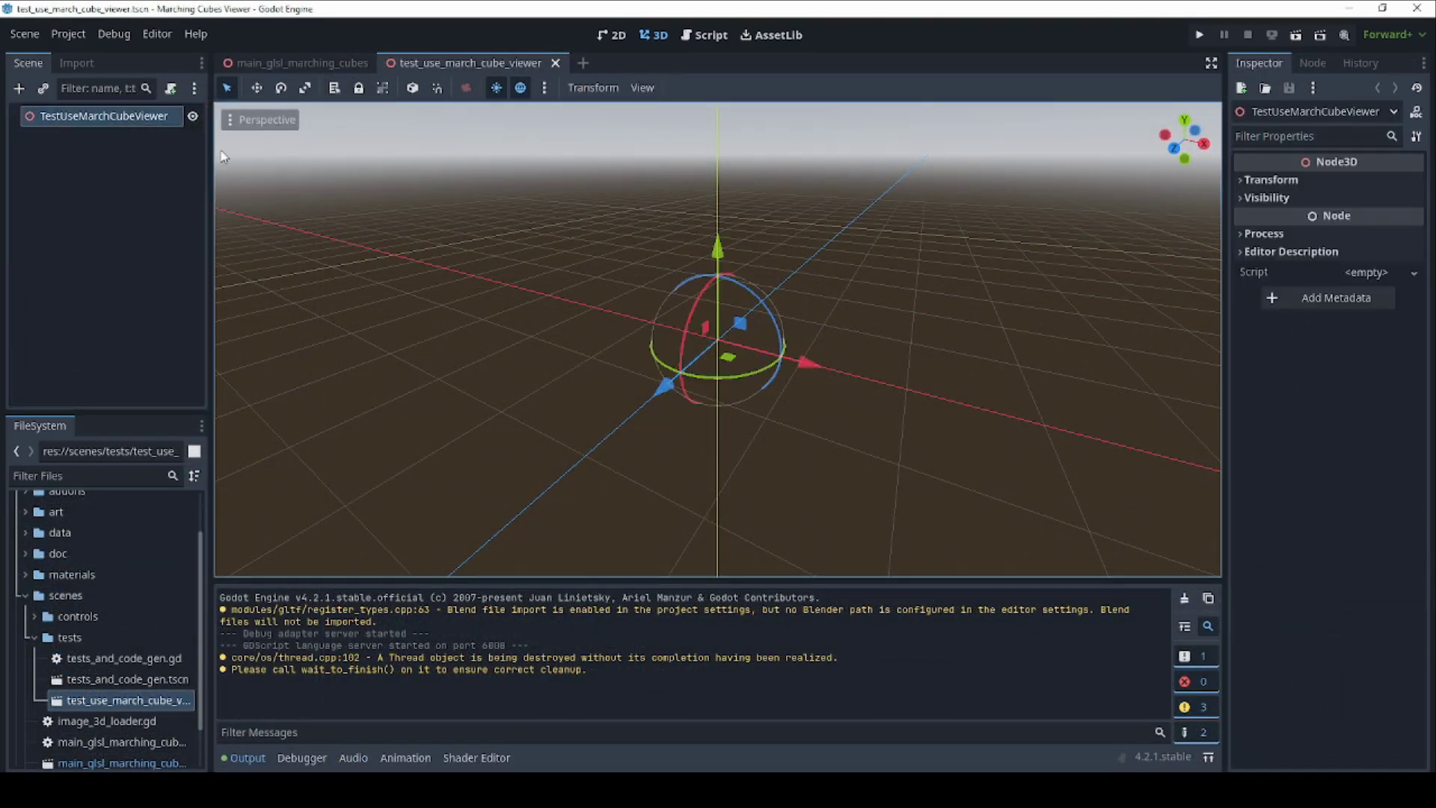
left_click(20, 89)
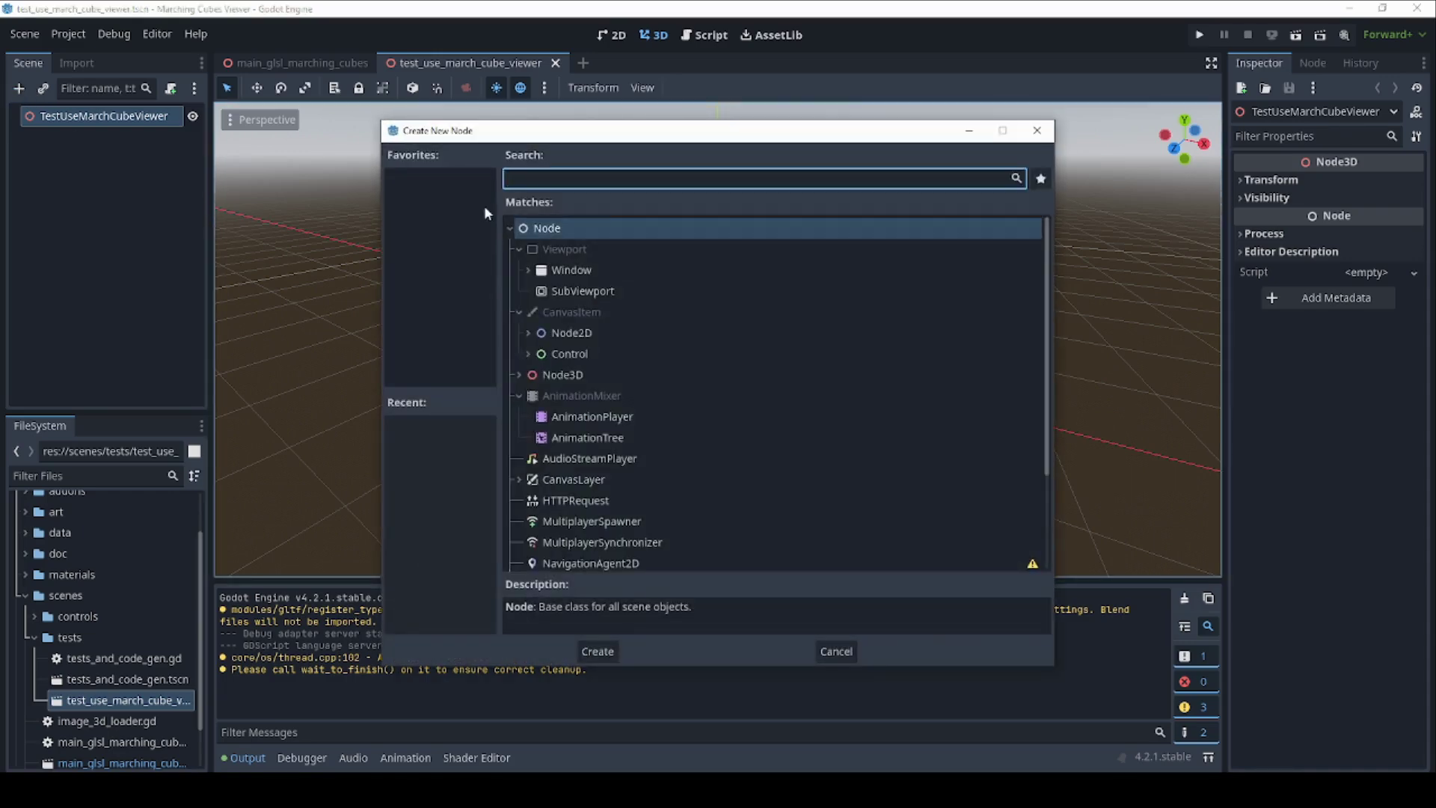
type("march")
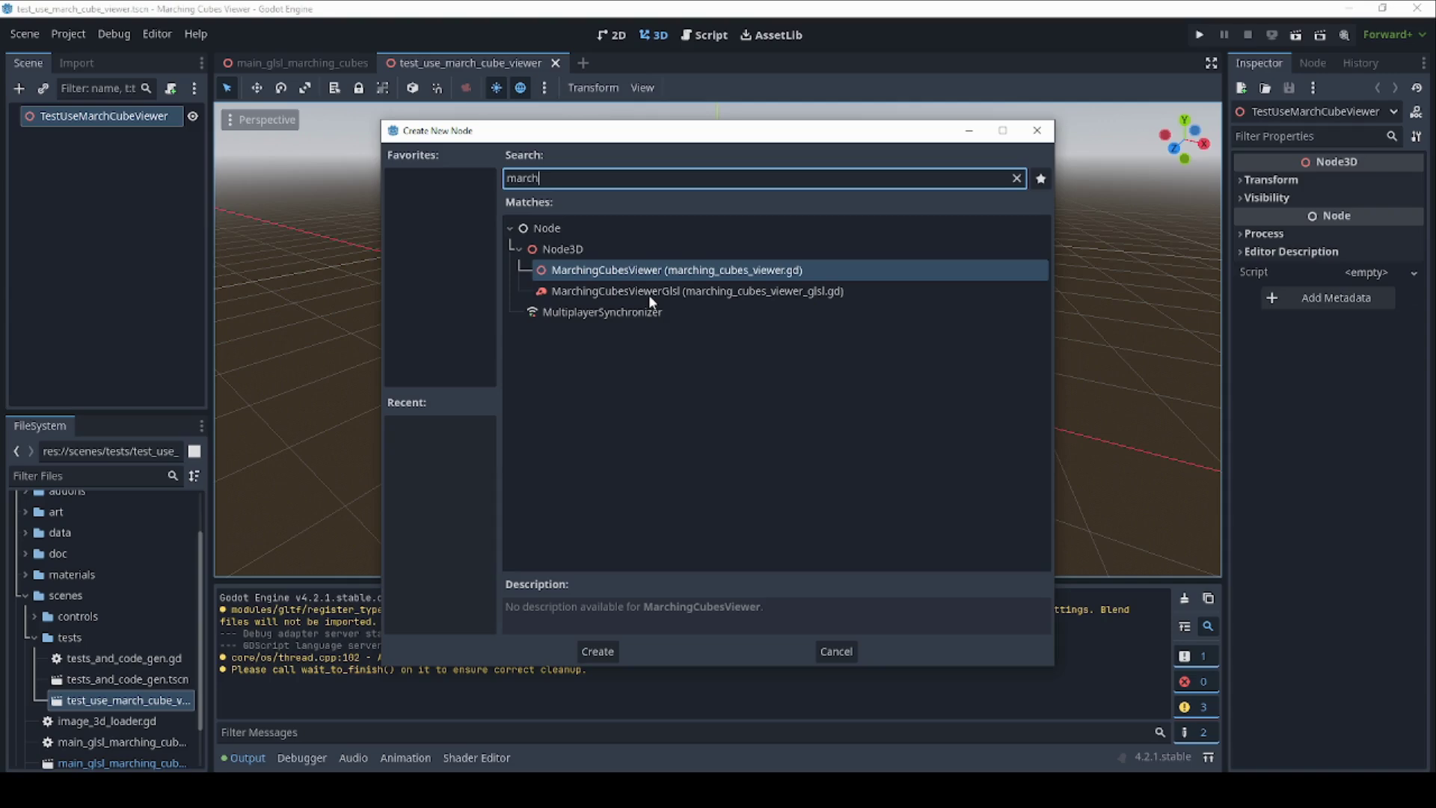
left_click(647, 294)
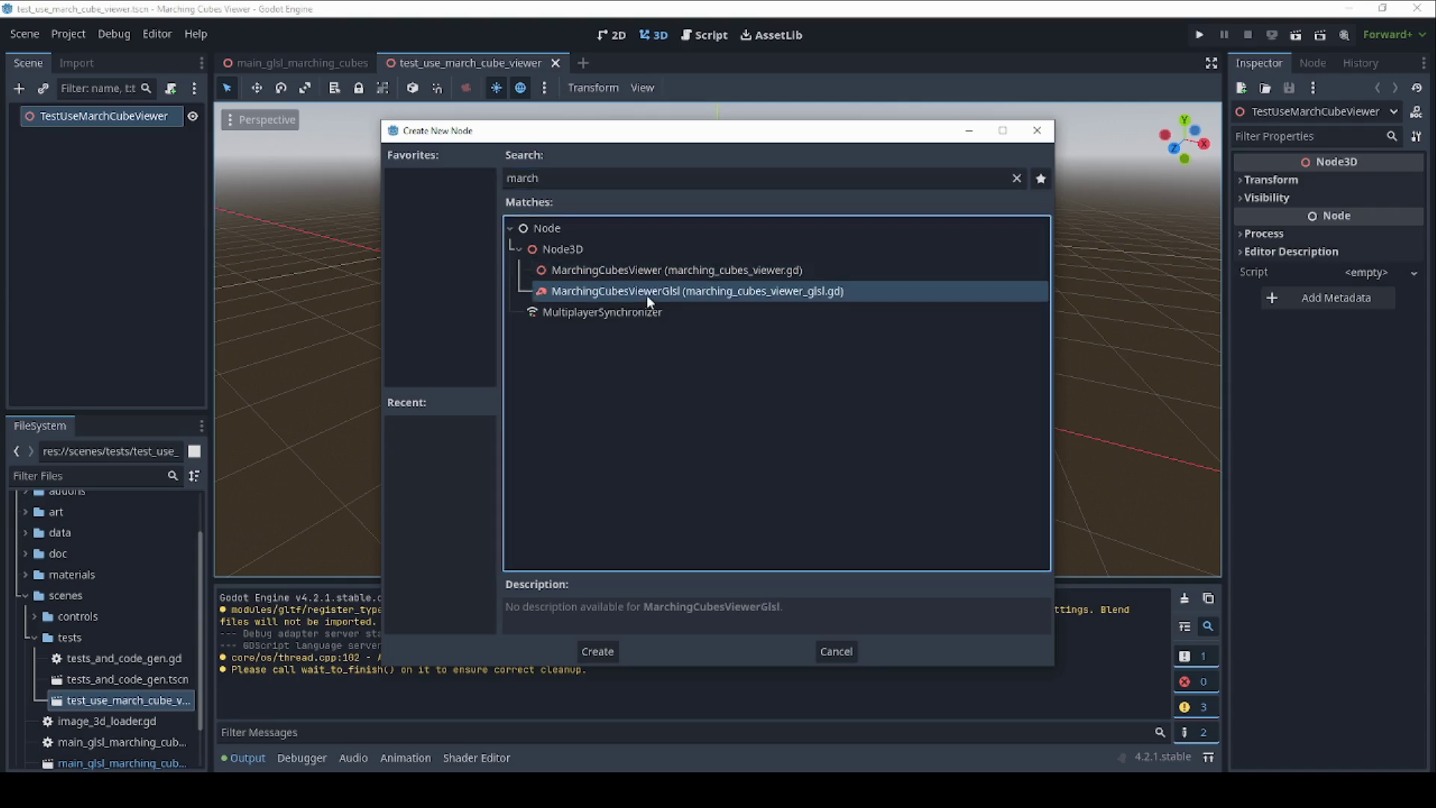
double_click(689, 294)
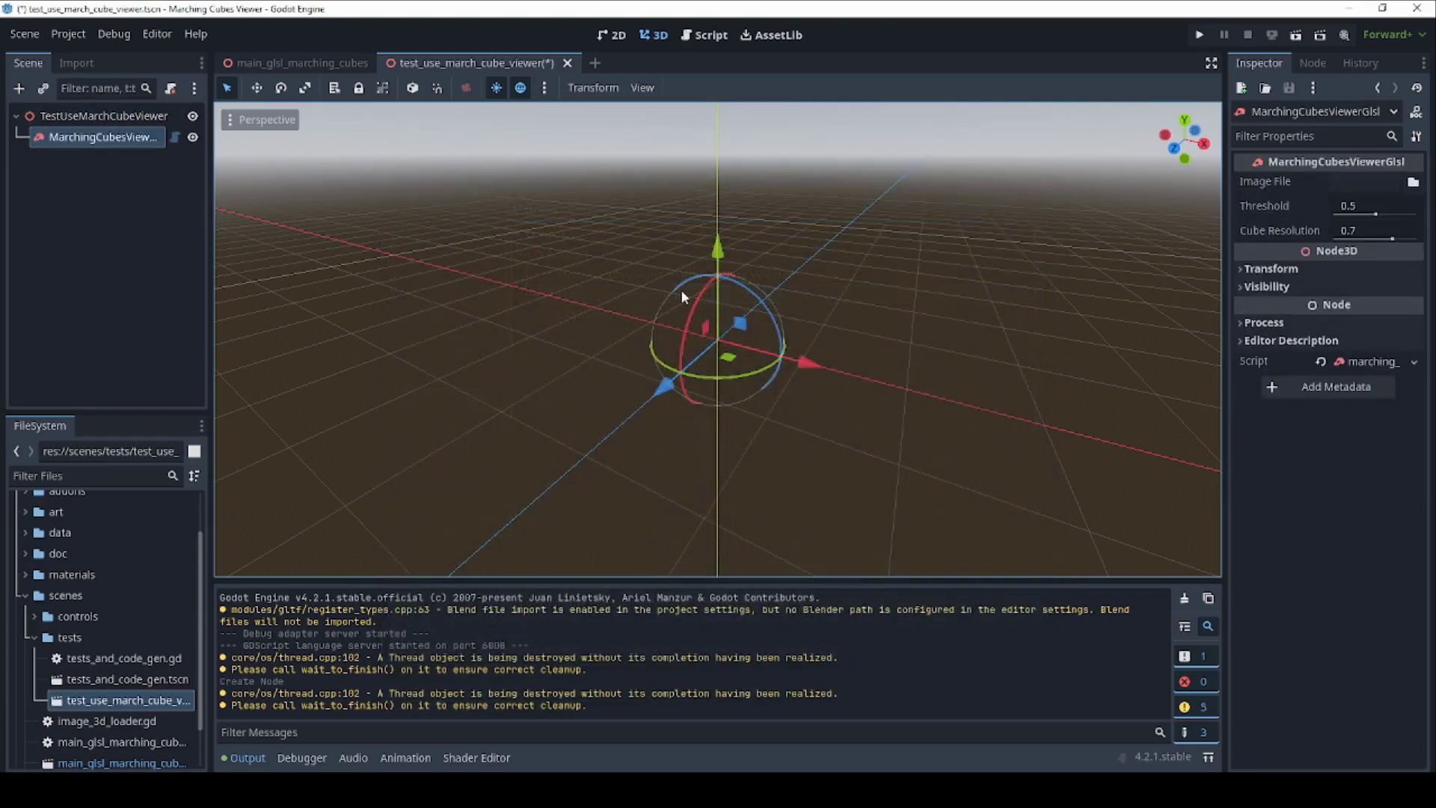
Load Iguana_png.zip from the res://art/iguana folder as the image file of the MarchingCubesViewerGlsl node
left_click(92, 118)
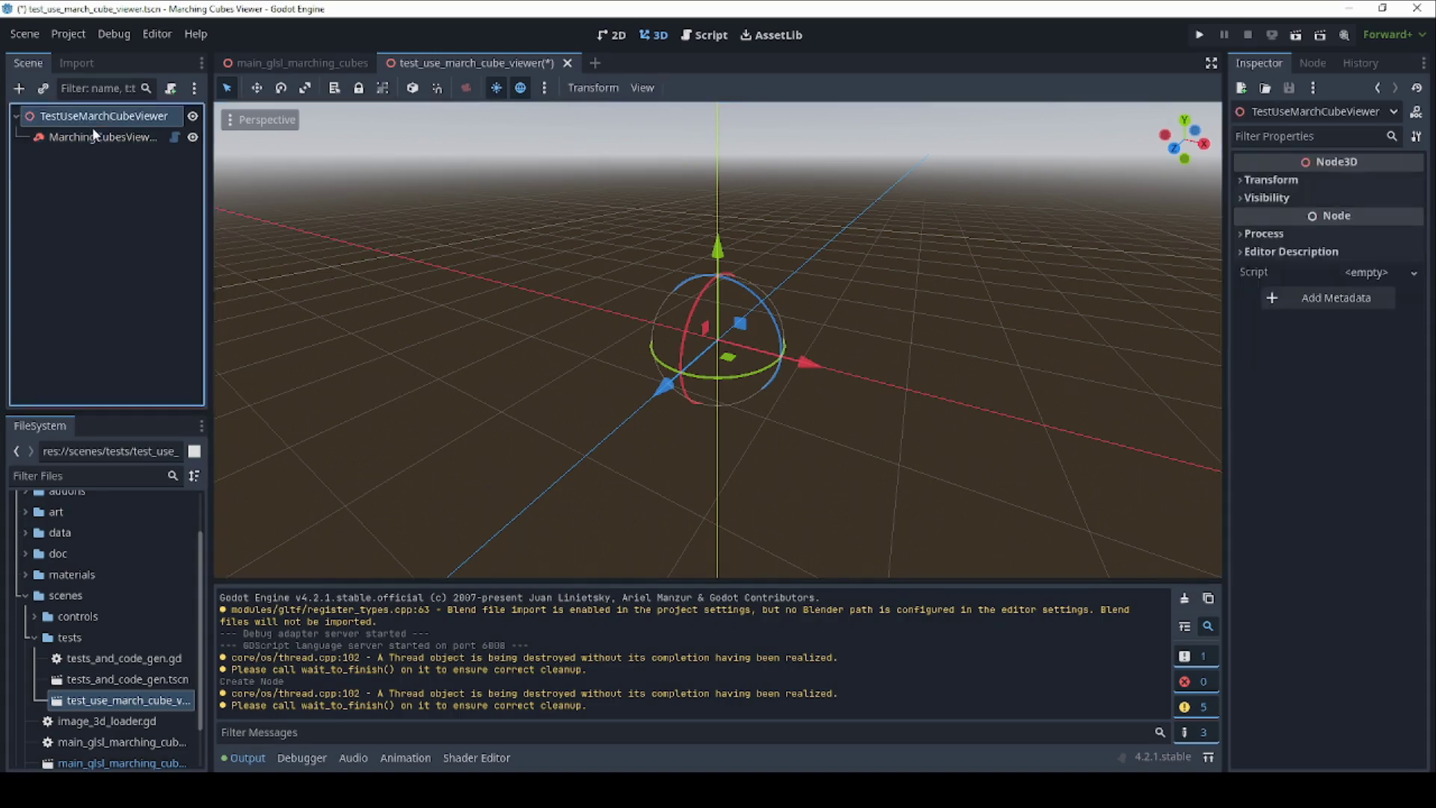
left_click(97, 137)
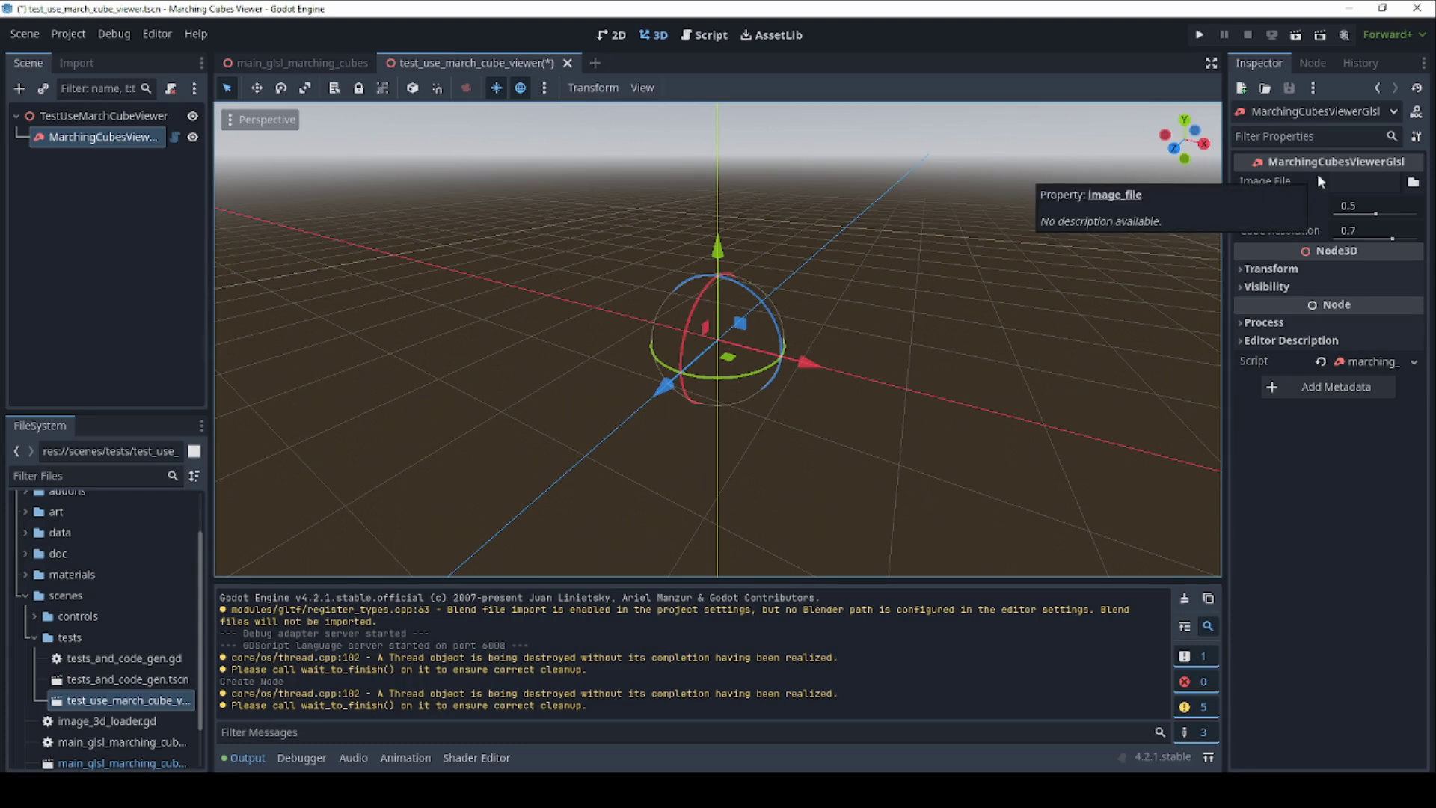
left_click(1412, 182)
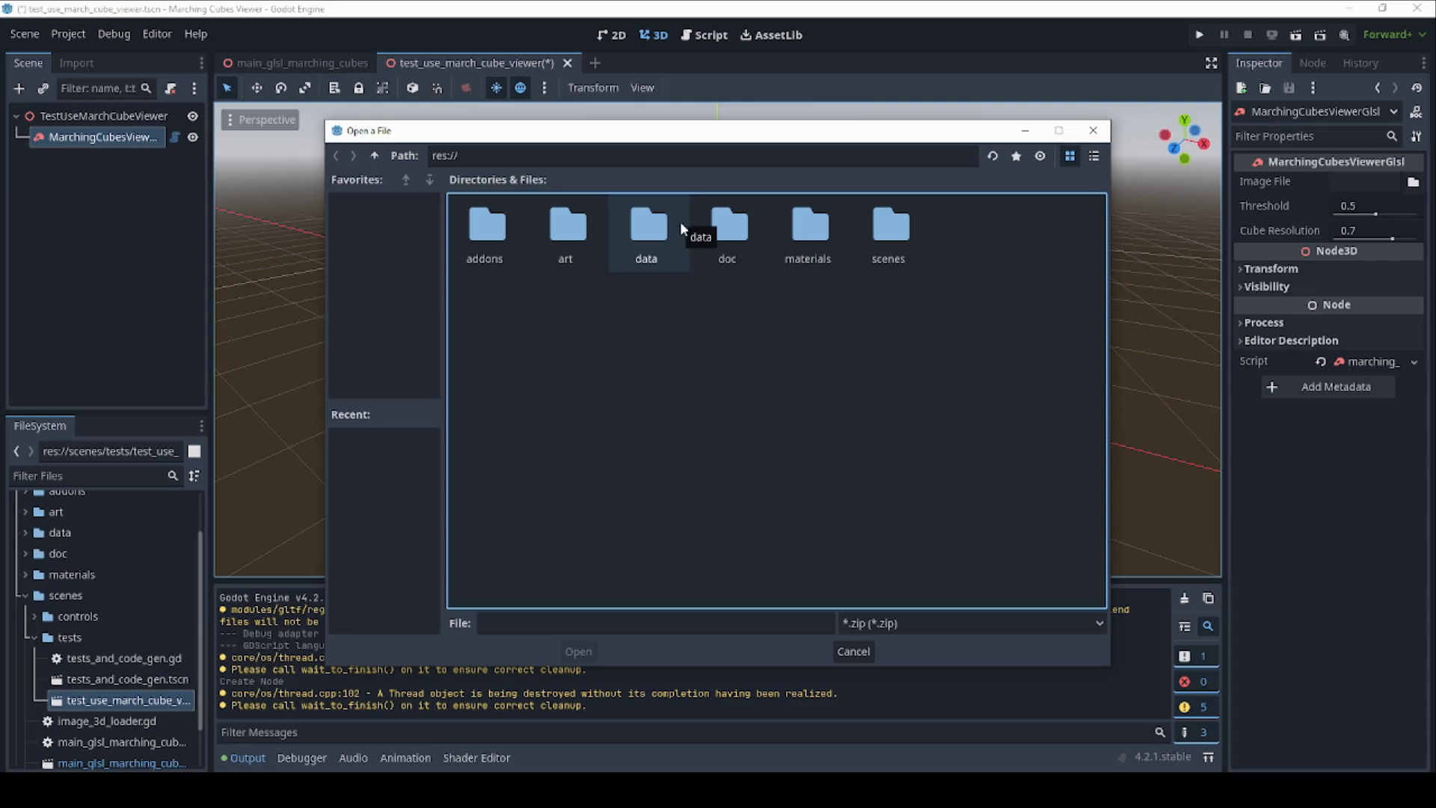
left_click(568, 220)
double_click(570, 224)
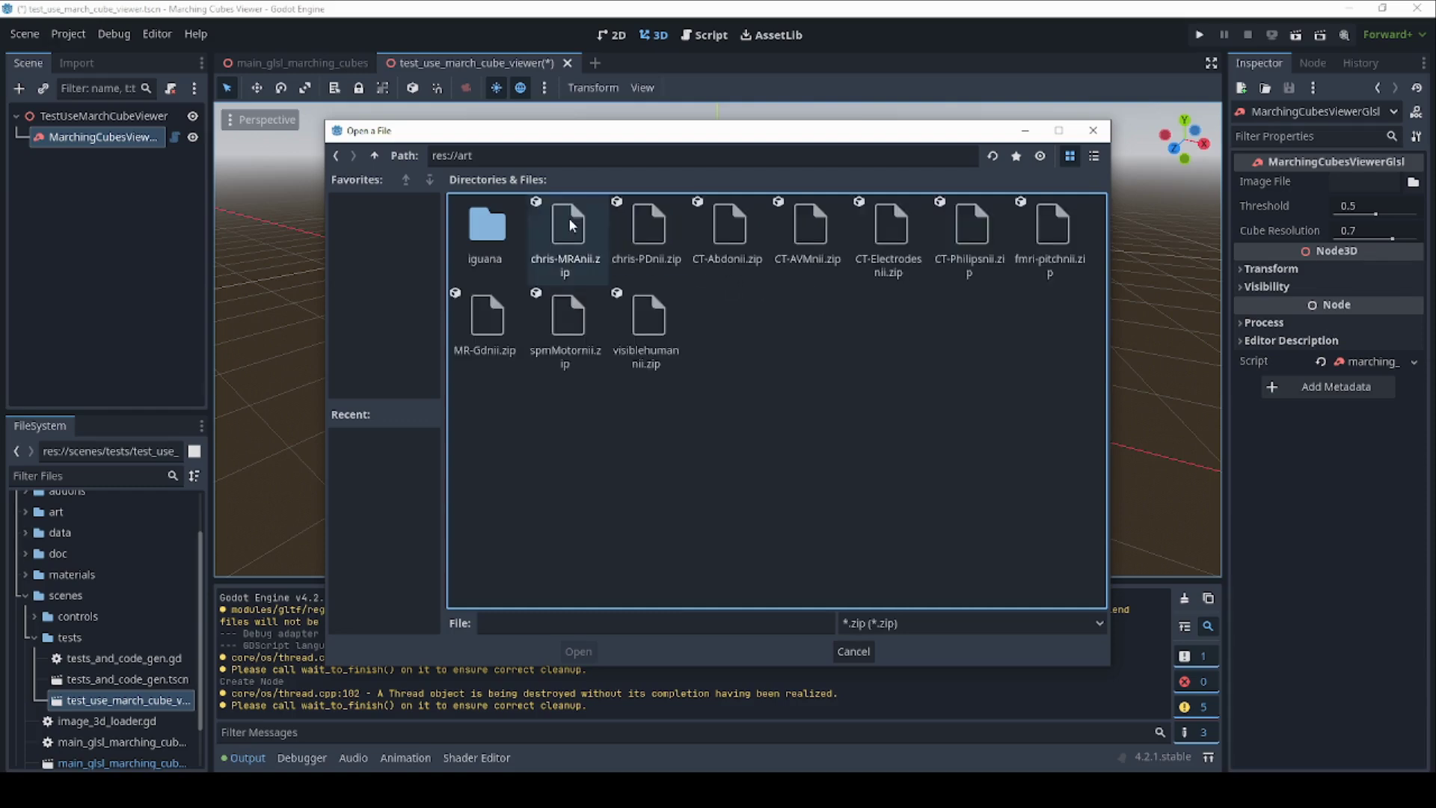
double_click(488, 228)
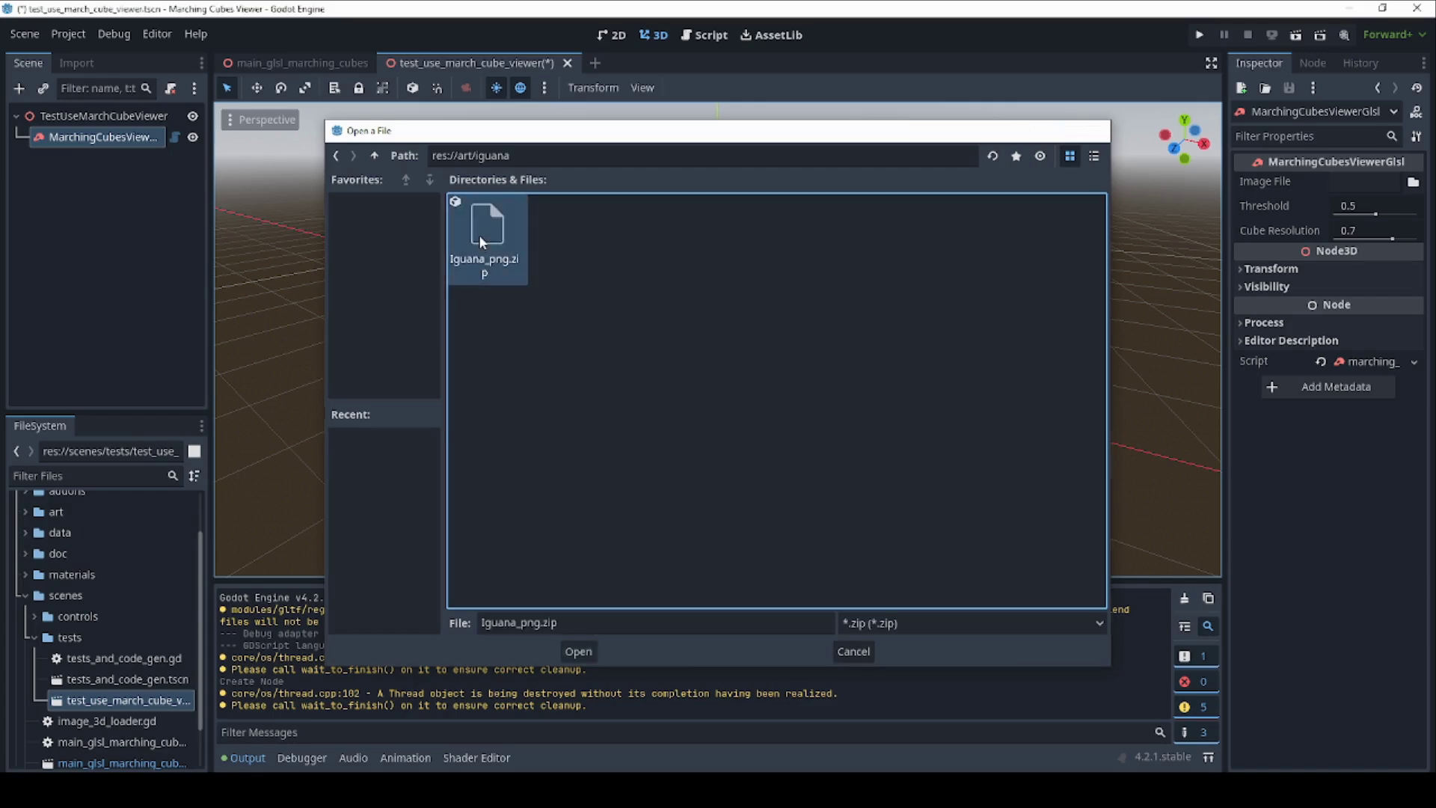
double_click(479, 239)
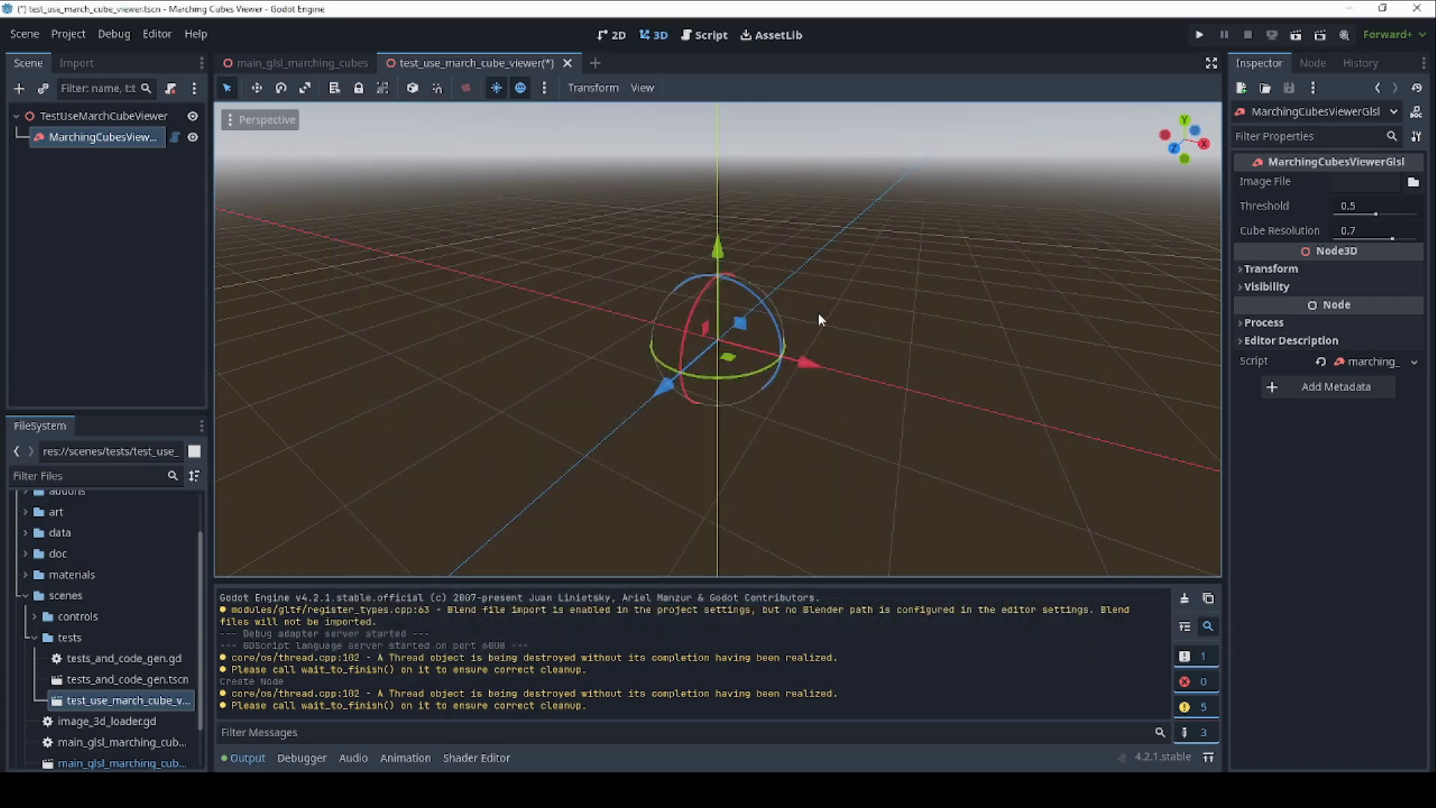
Set the marching cubes viewer node's X rotation to -90° so that the iguana skull lies horizontally
scroll(829, 303, "up", 5)
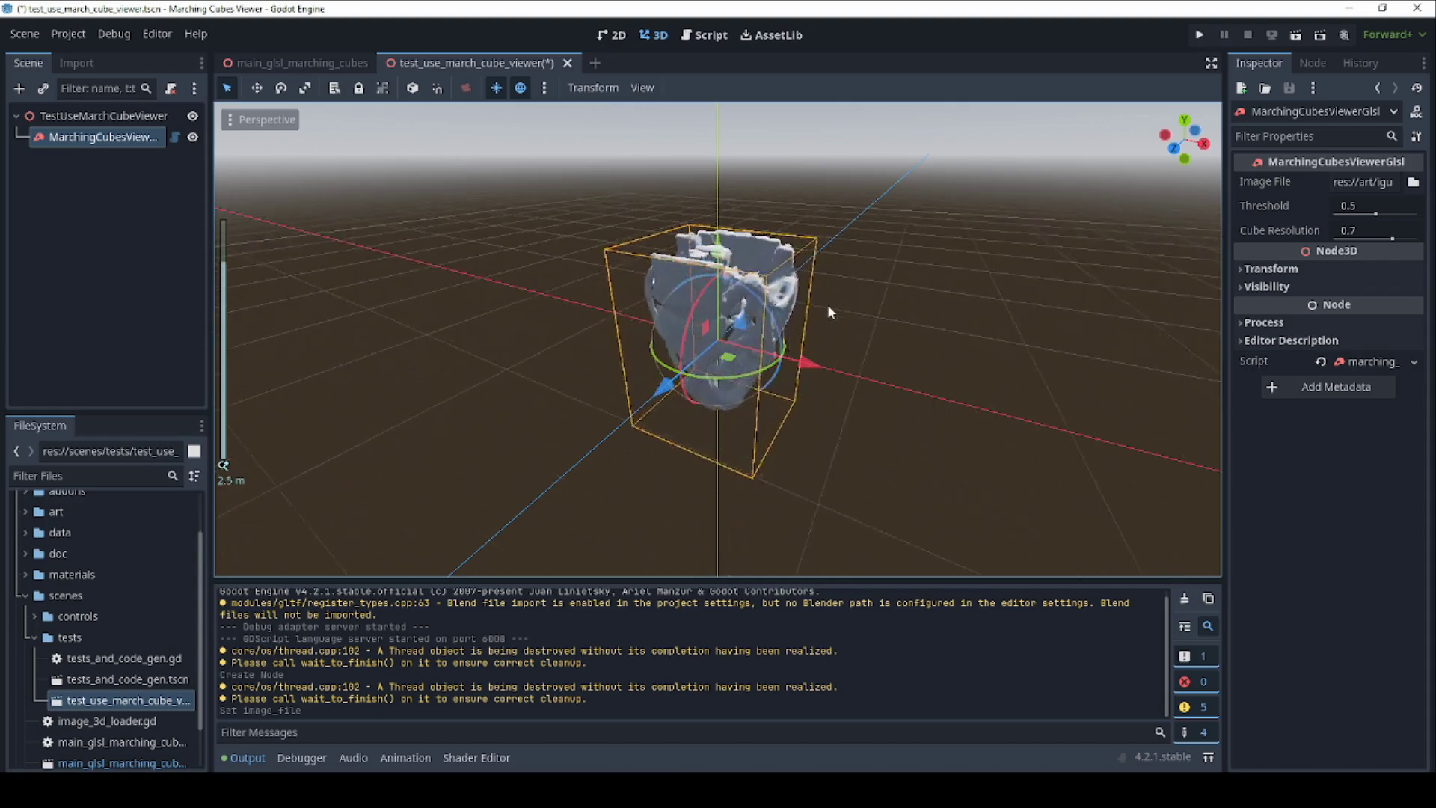
middle_click_drag(898, 334, 1032, 352)
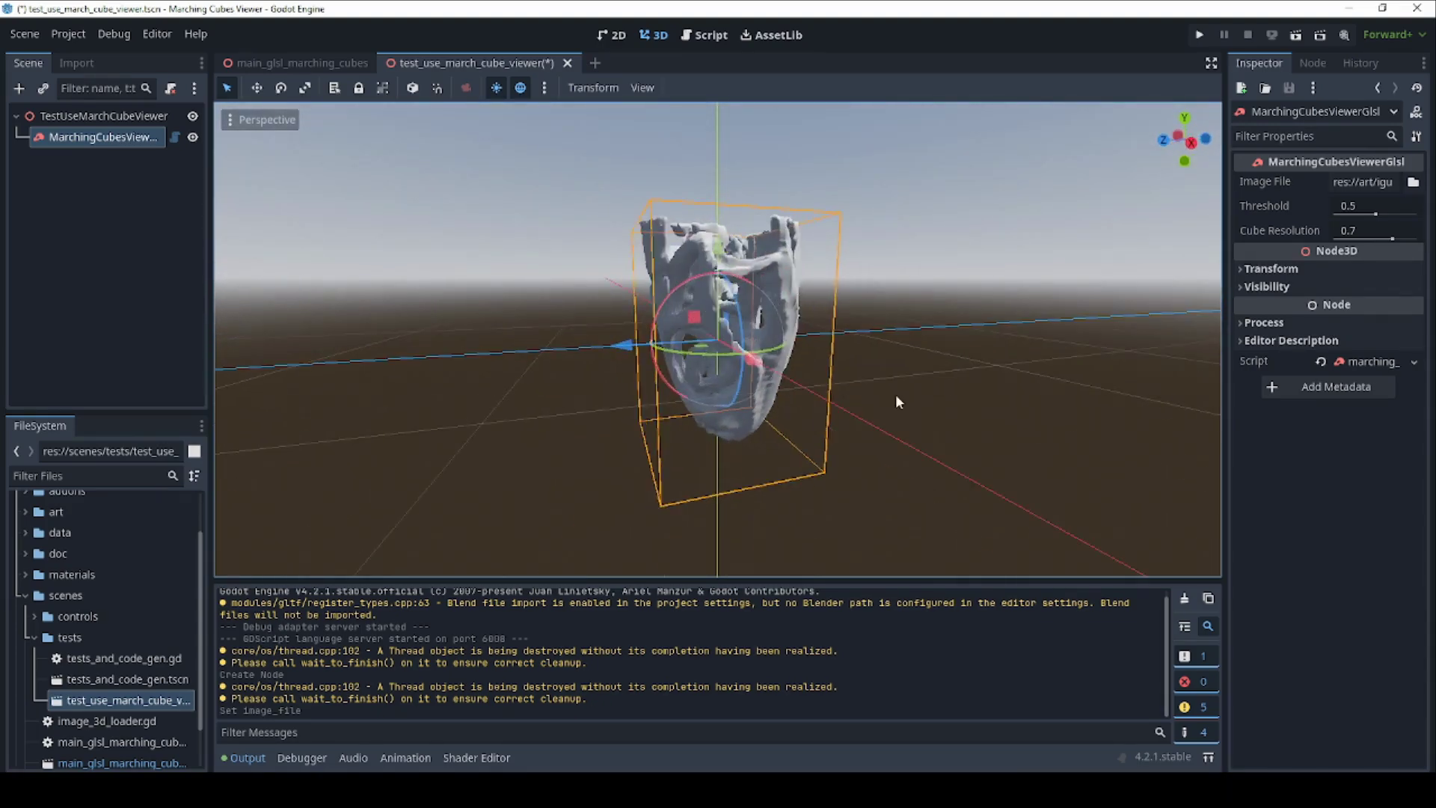
left_click(1274, 270)
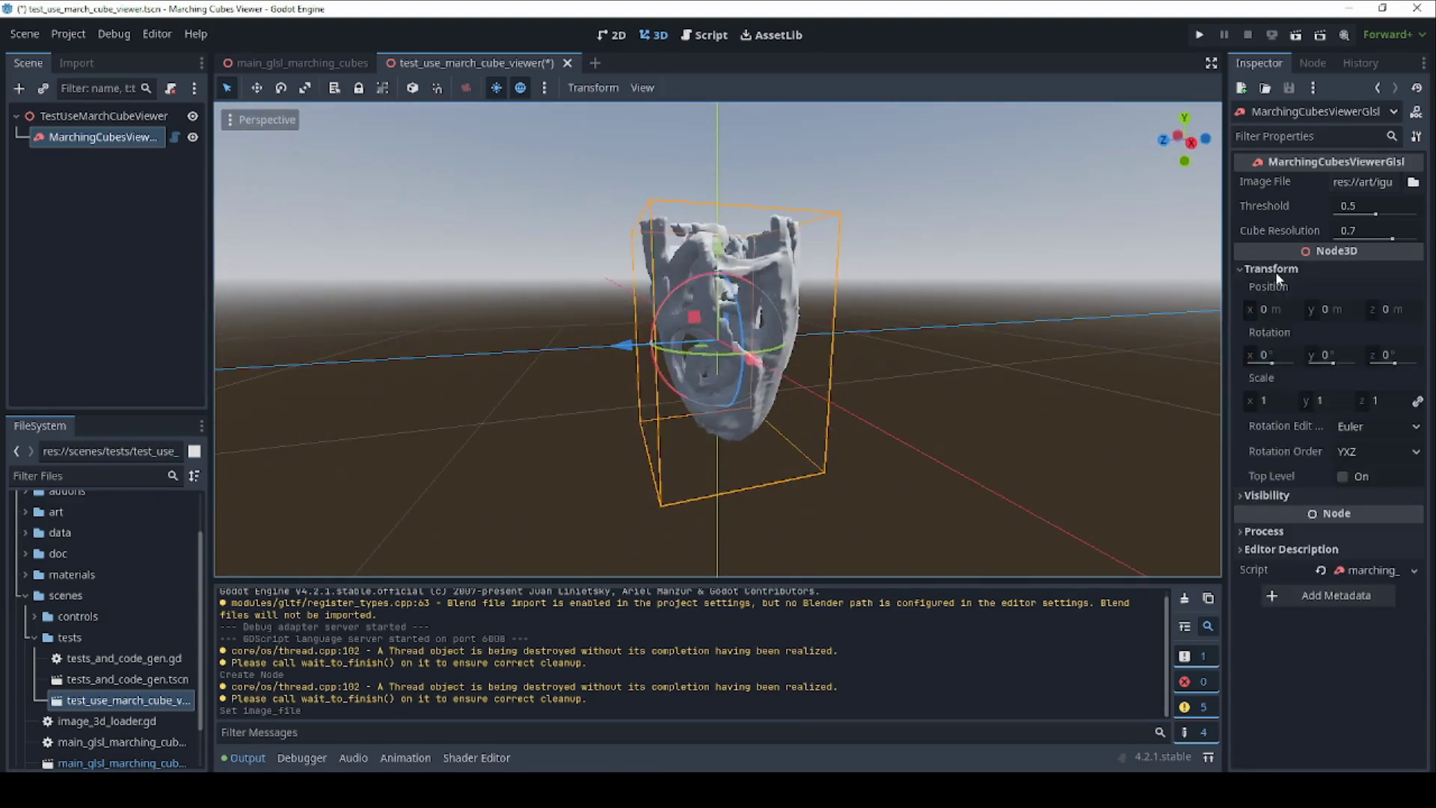
left_click(1281, 355)
type("90")
key("Return")
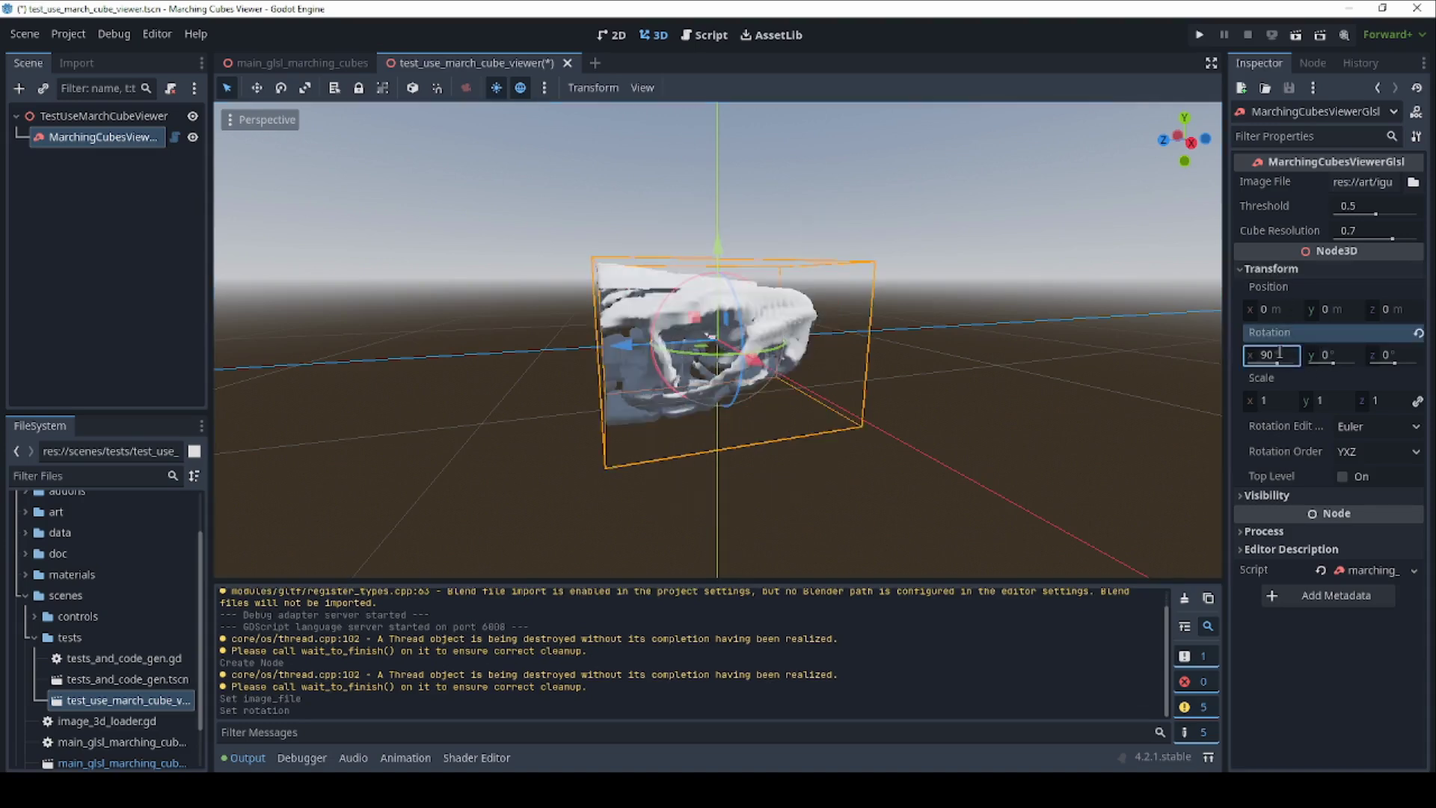
left_click(1284, 354)
key("Home")
type("-")
key("Return")
Raise the viewer node's cube resolution to 1 and inspect the skull mesh up close
scroll(916, 320, "up", 2)
scroll(913, 312, "up", 2)
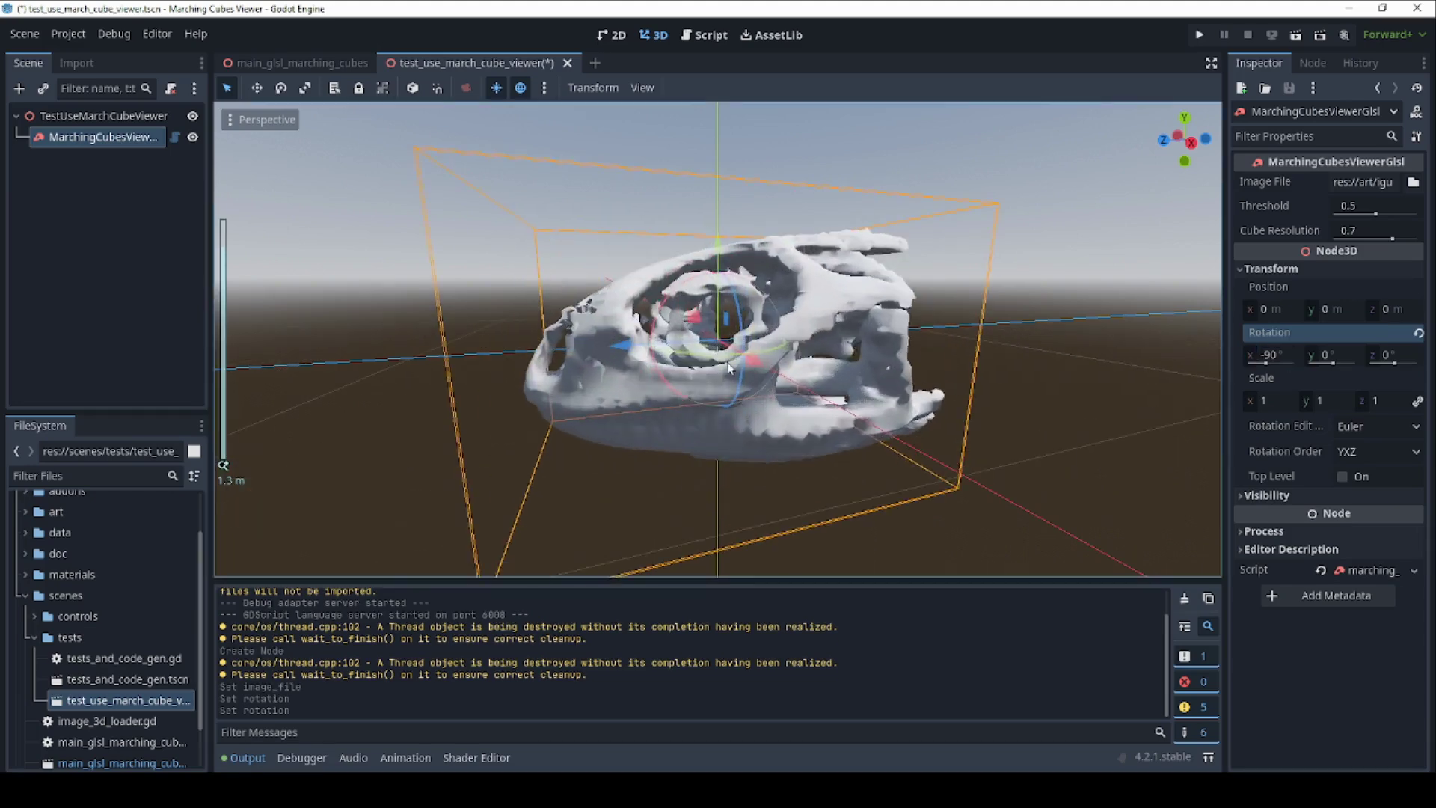
middle_click_drag(914, 312, 866, 376)
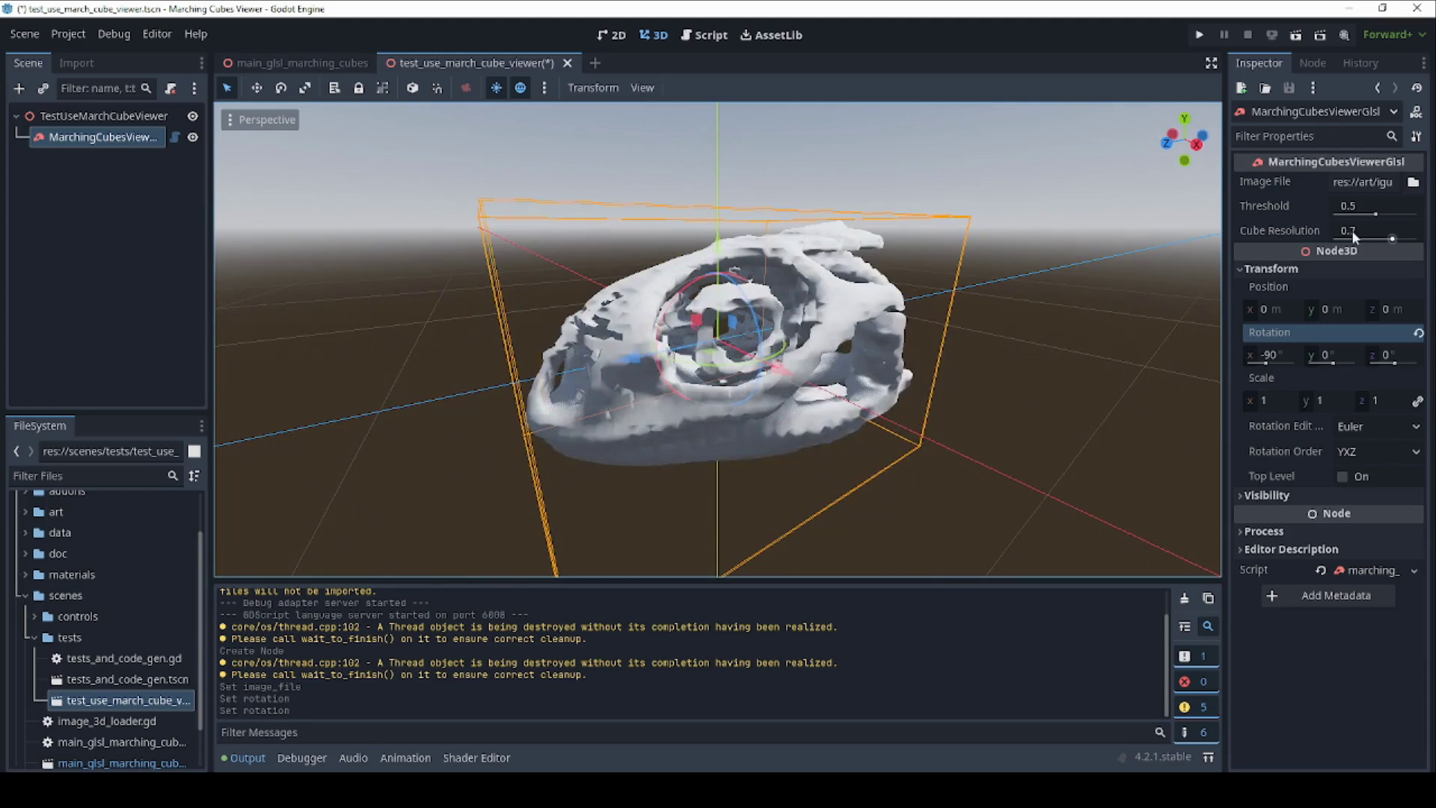
mouse_move(1393, 239)
left_mouse_down()
mouse_move(1368, 240)
mouse_move(1421, 241)
left_mouse_up()
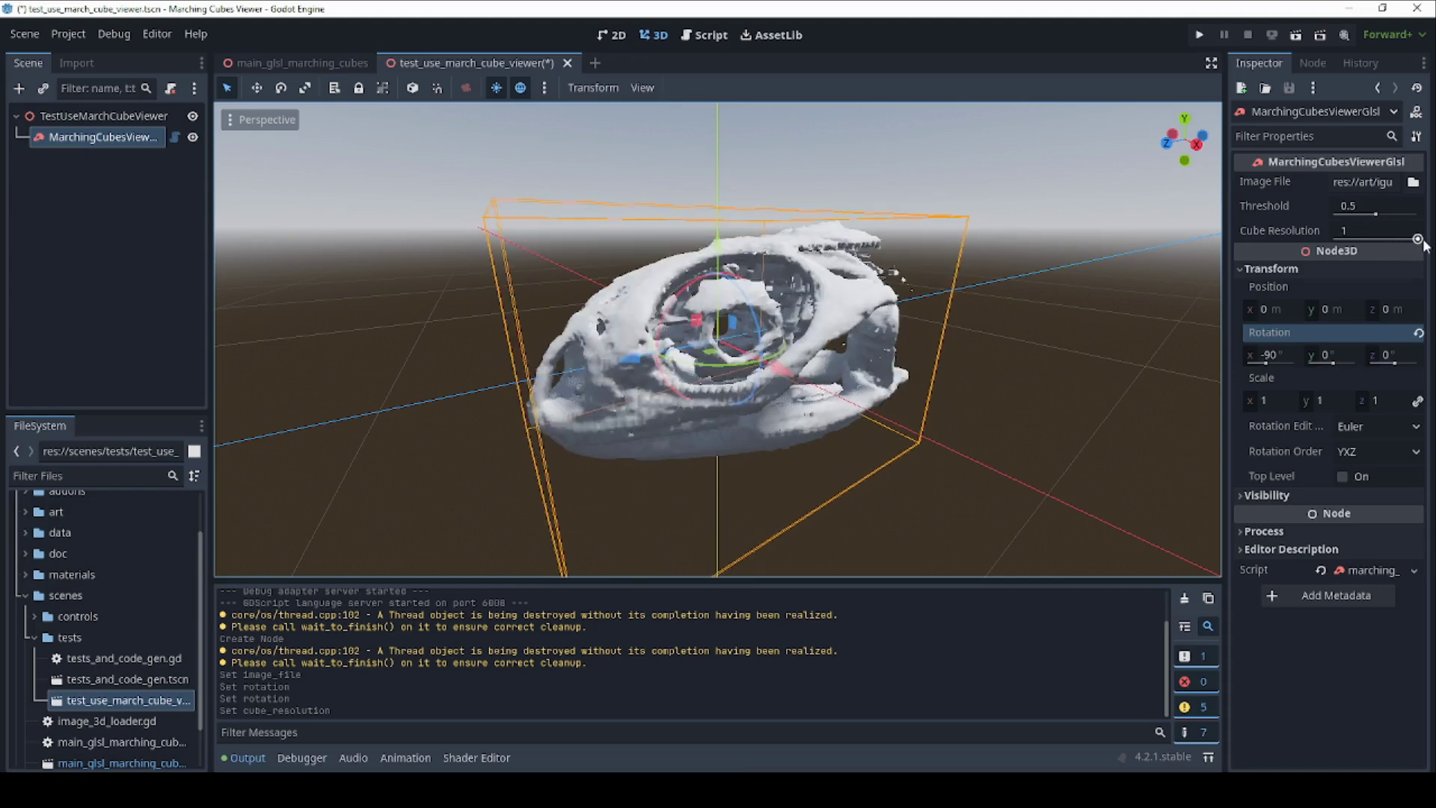
middle_click_drag(971, 376, 1190, 279)
scroll(823, 371, "up", 2)
scroll(831, 359, "up", 1)
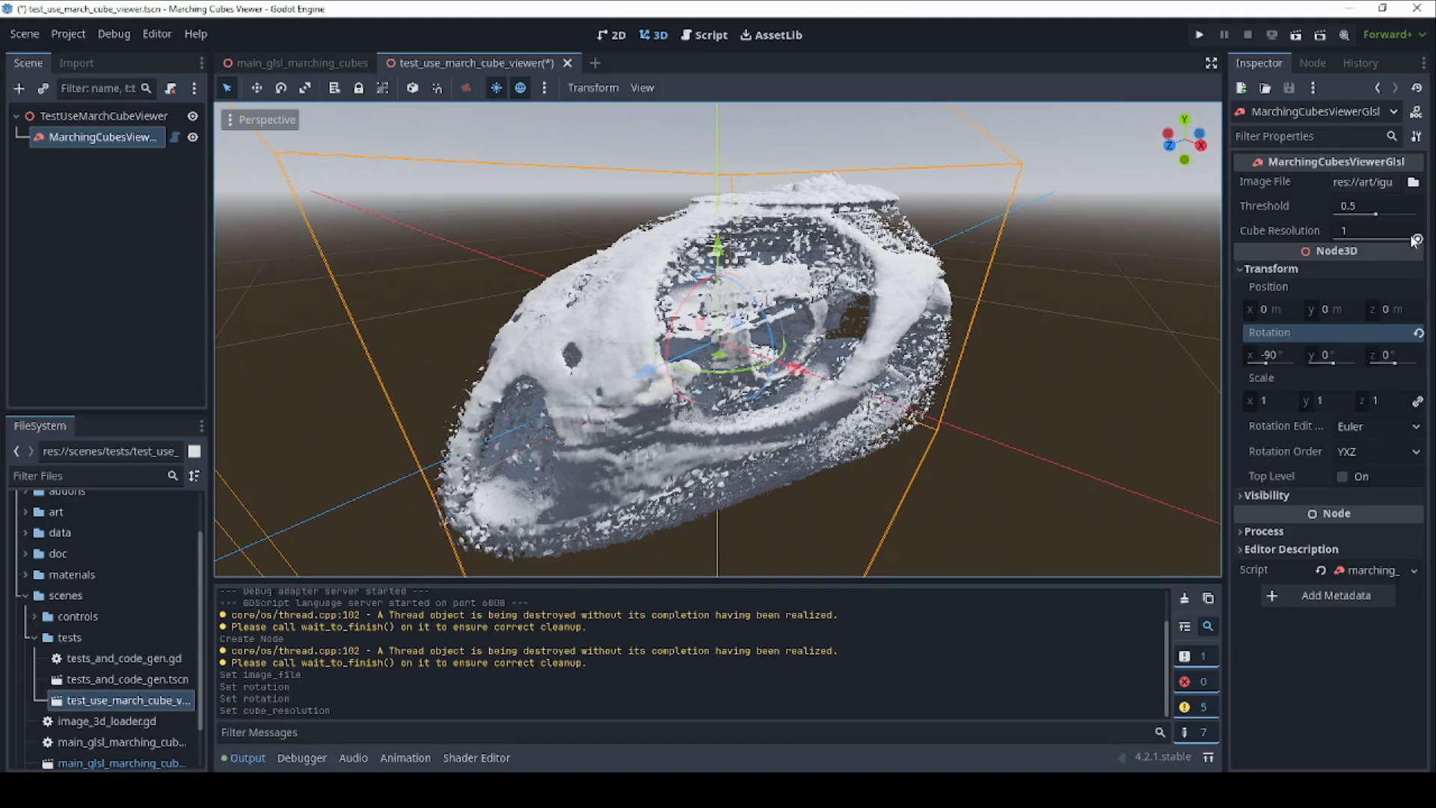
Reduce the viewer node's cube resolution and settle it at about 0.784
left_click_drag(1417, 238, 1393, 240)
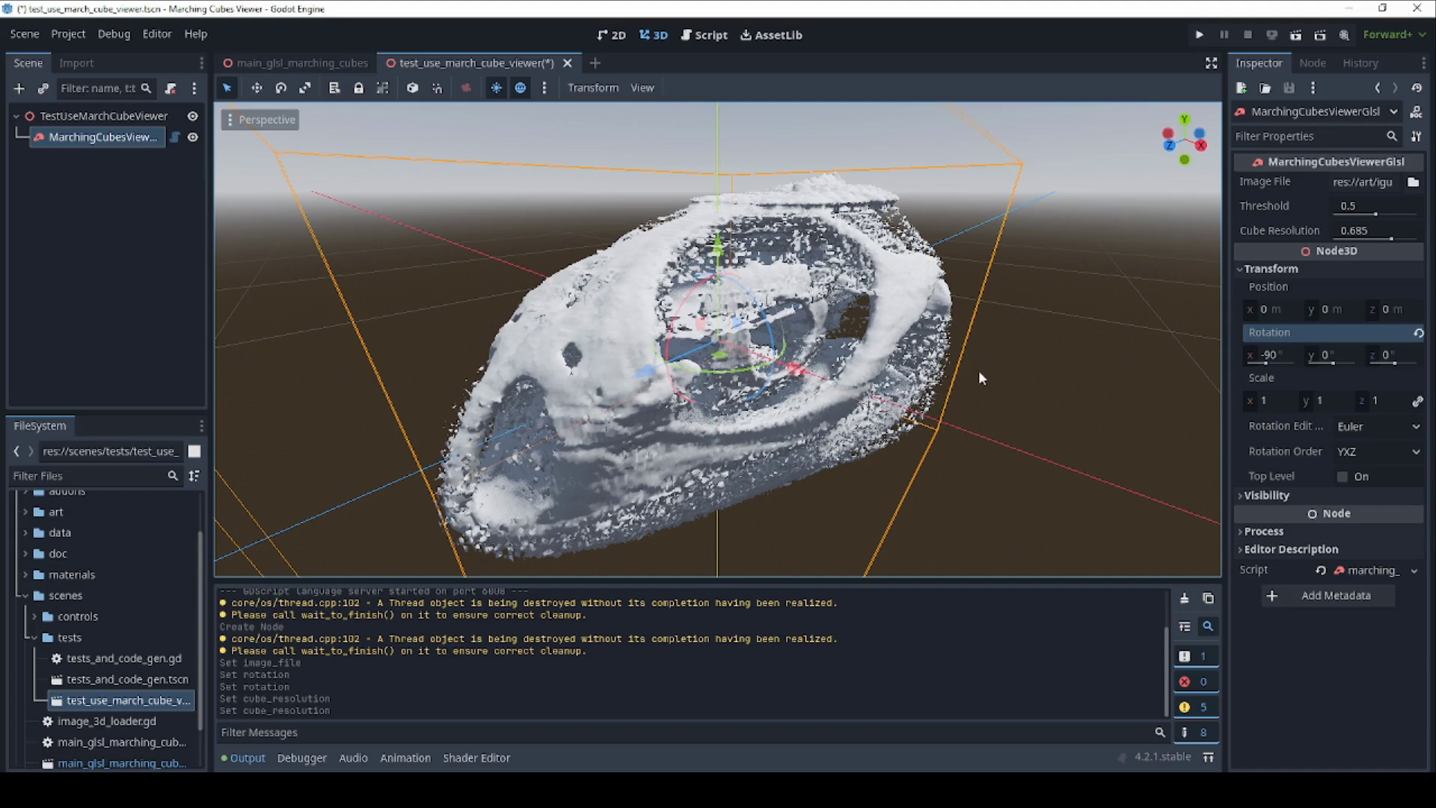
middle_click_drag(957, 363, 837, 375)
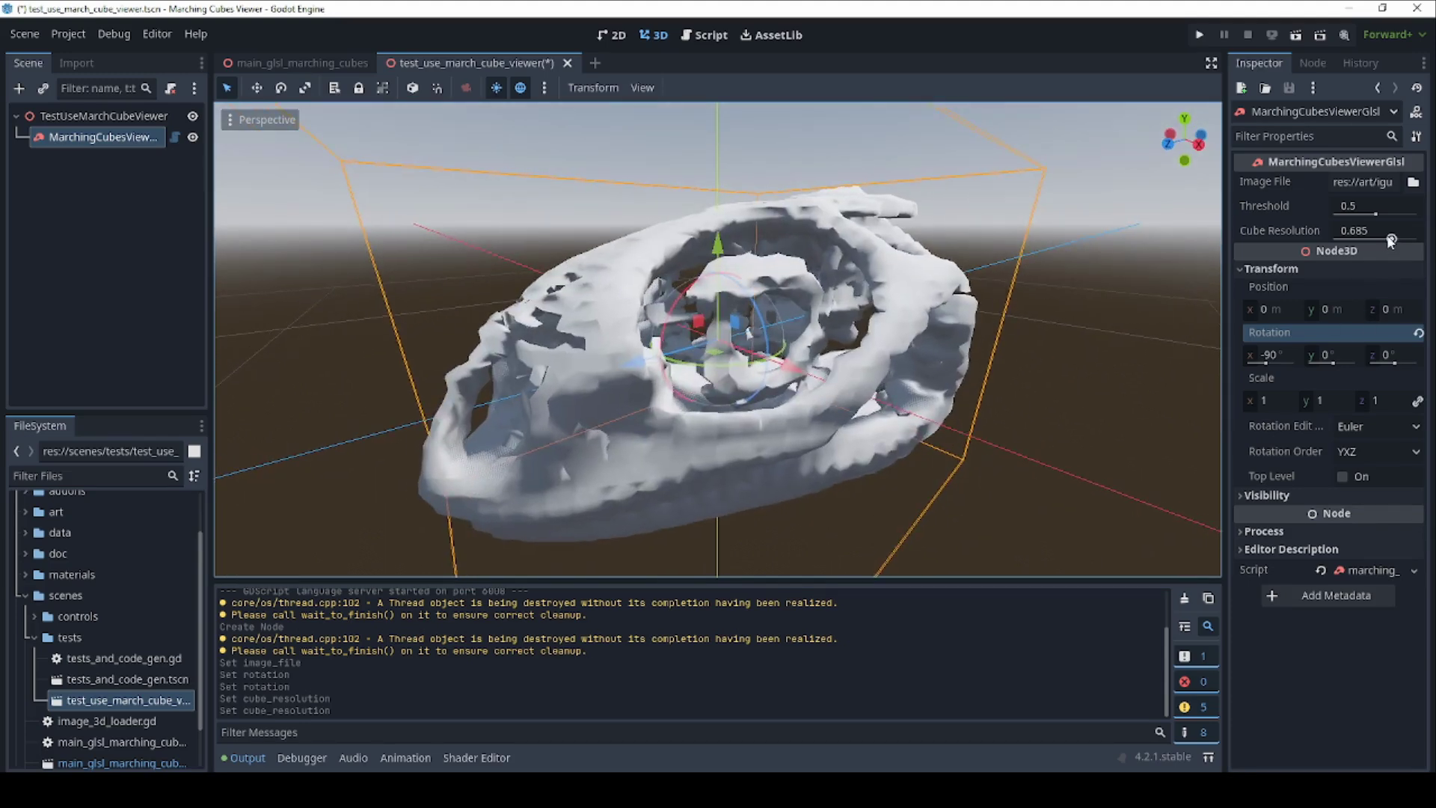
left_click_drag(1391, 240, 1400, 238)
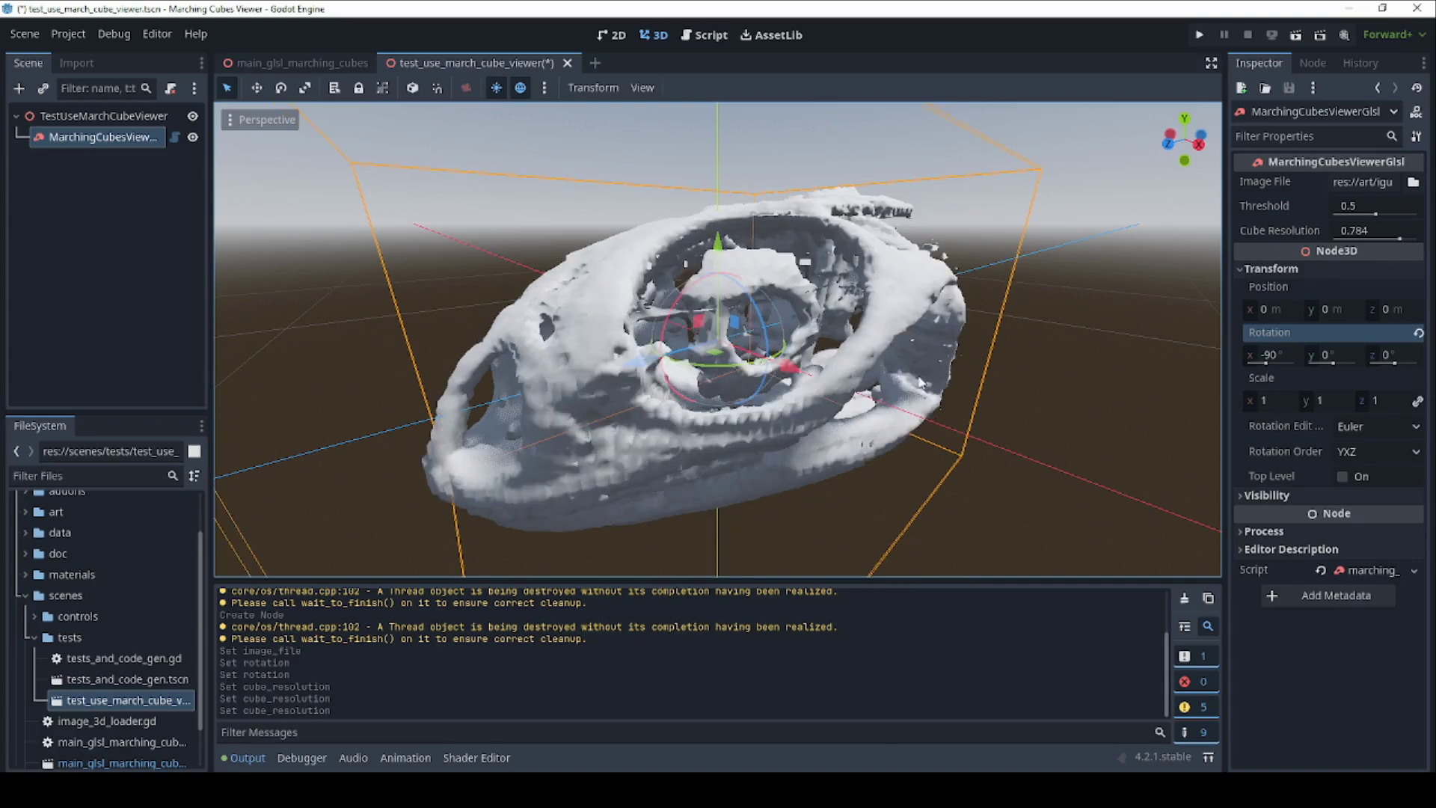
Lower the viewer node's threshold to about 0.176 to render the iguana's skin instead of its skull
middle_click_drag(921, 377, 1007, 367)
scroll(1007, 366, "up", 2)
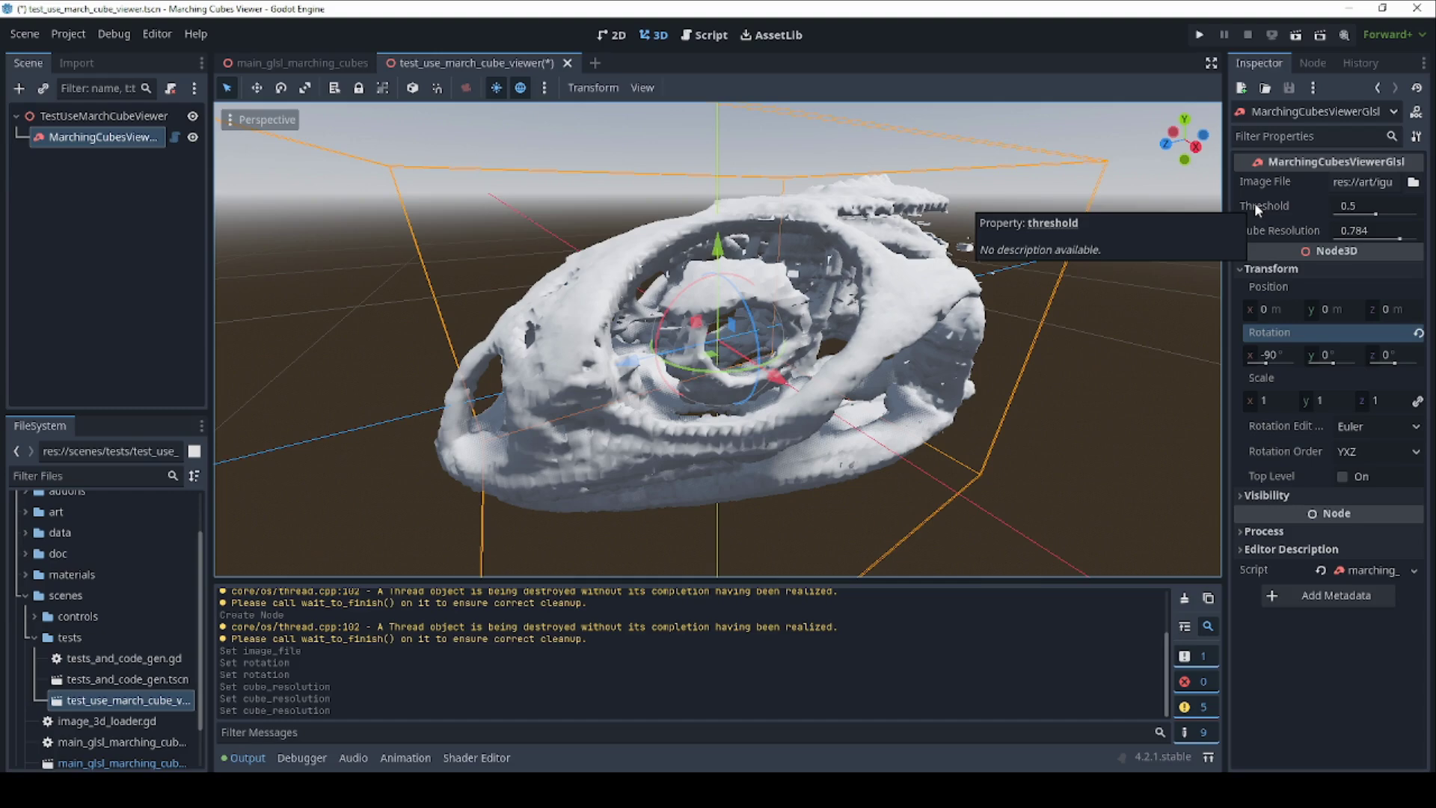
scroll(1025, 352, "down", 2)
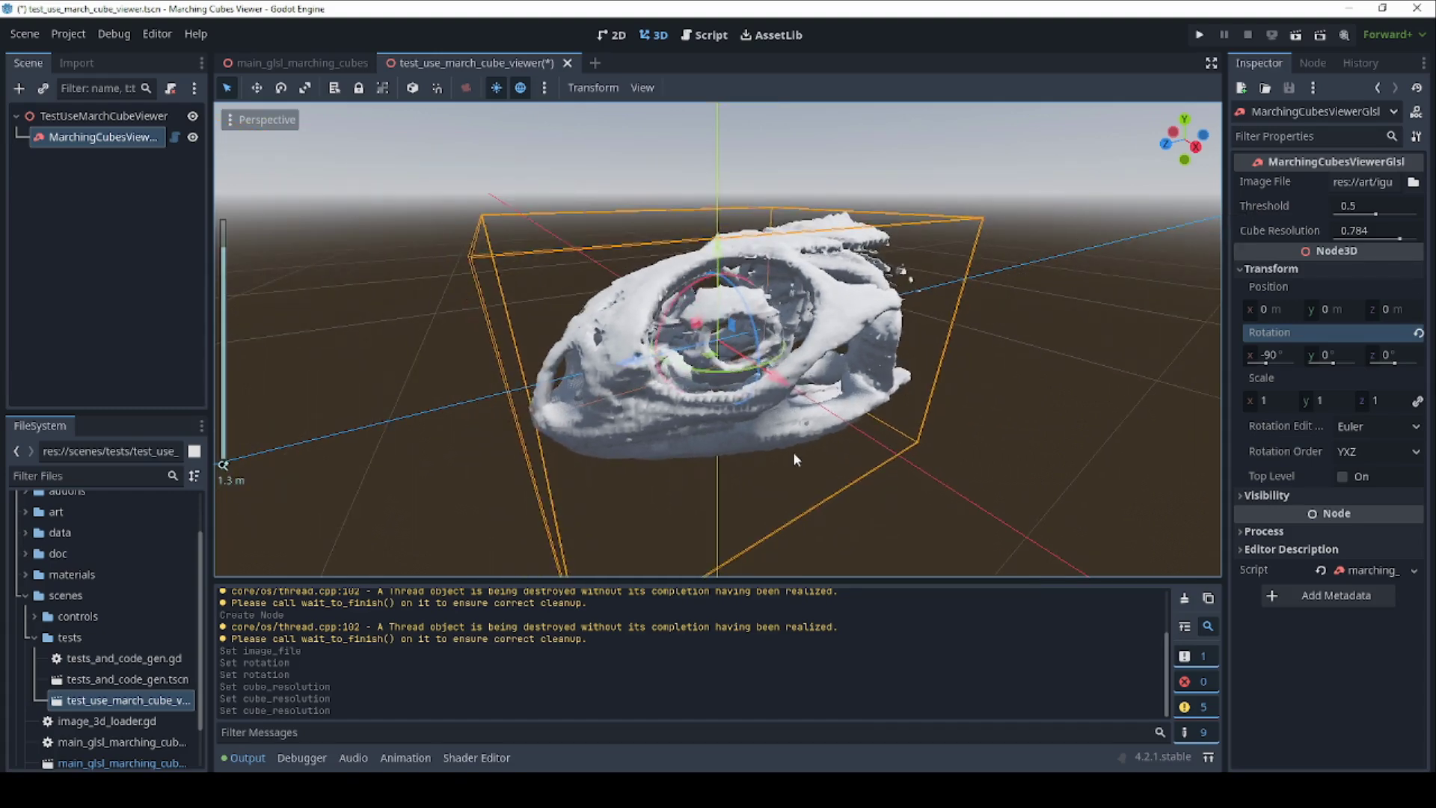
middle_click_drag(795, 455, 814, 446)
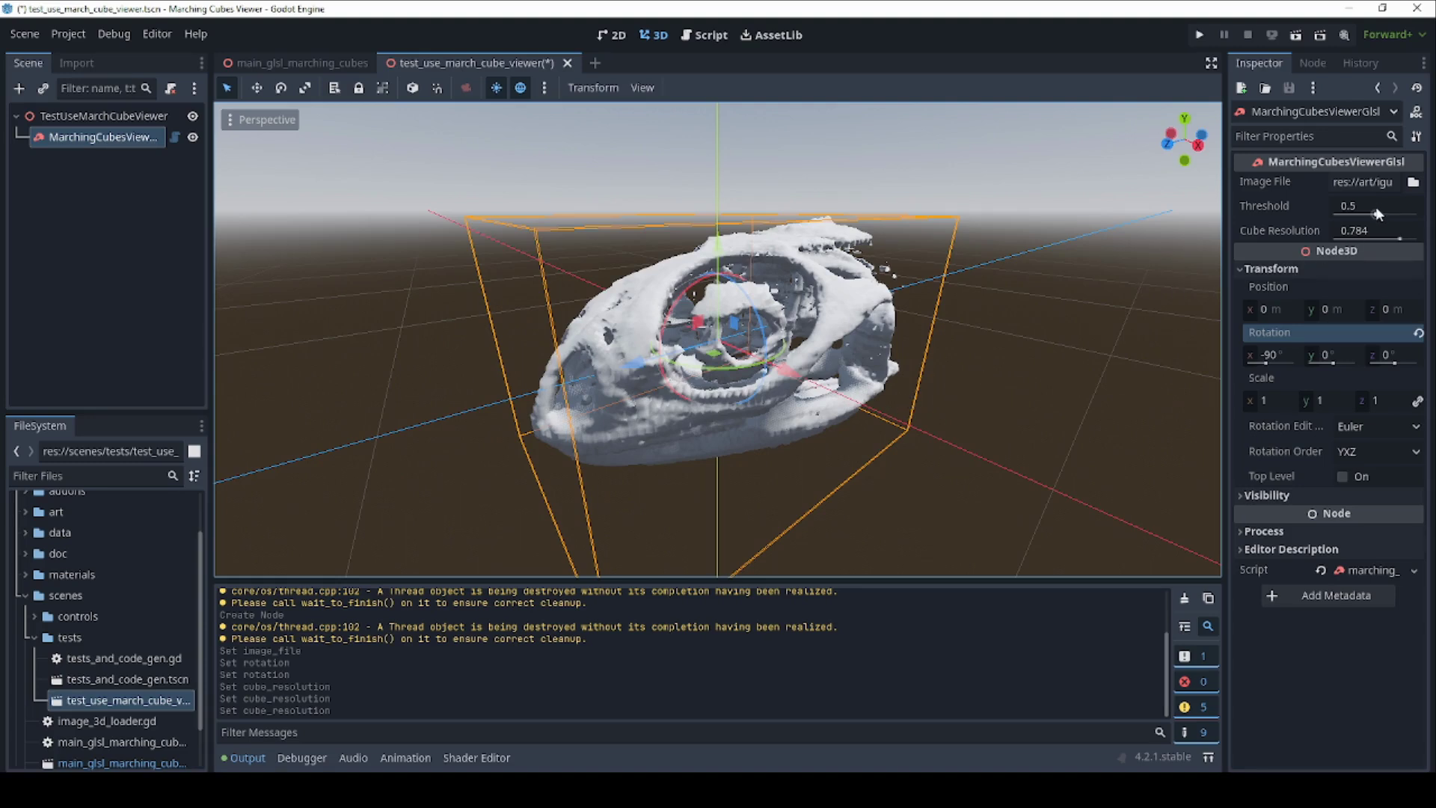
left_click_drag(1379, 215, 1349, 216)
middle_click_drag(673, 515, 973, 418)
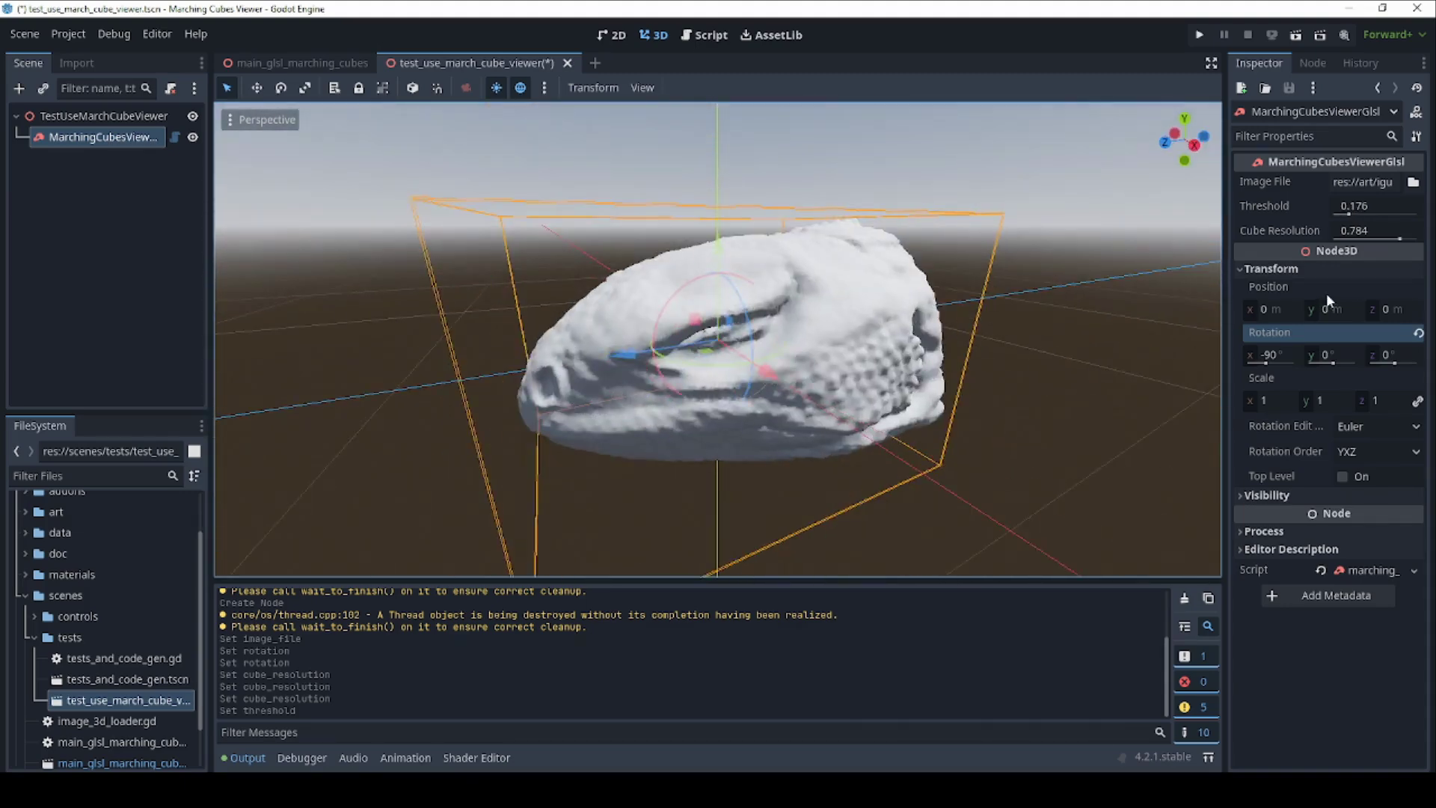
Raise the viewer node's threshold to about 0.744 to inspect the iguana's skull from several sides, and finally reduce it slightly
left_click_drag(1350, 216, 1397, 216)
middle_click_drag(1017, 378, 930, 383)
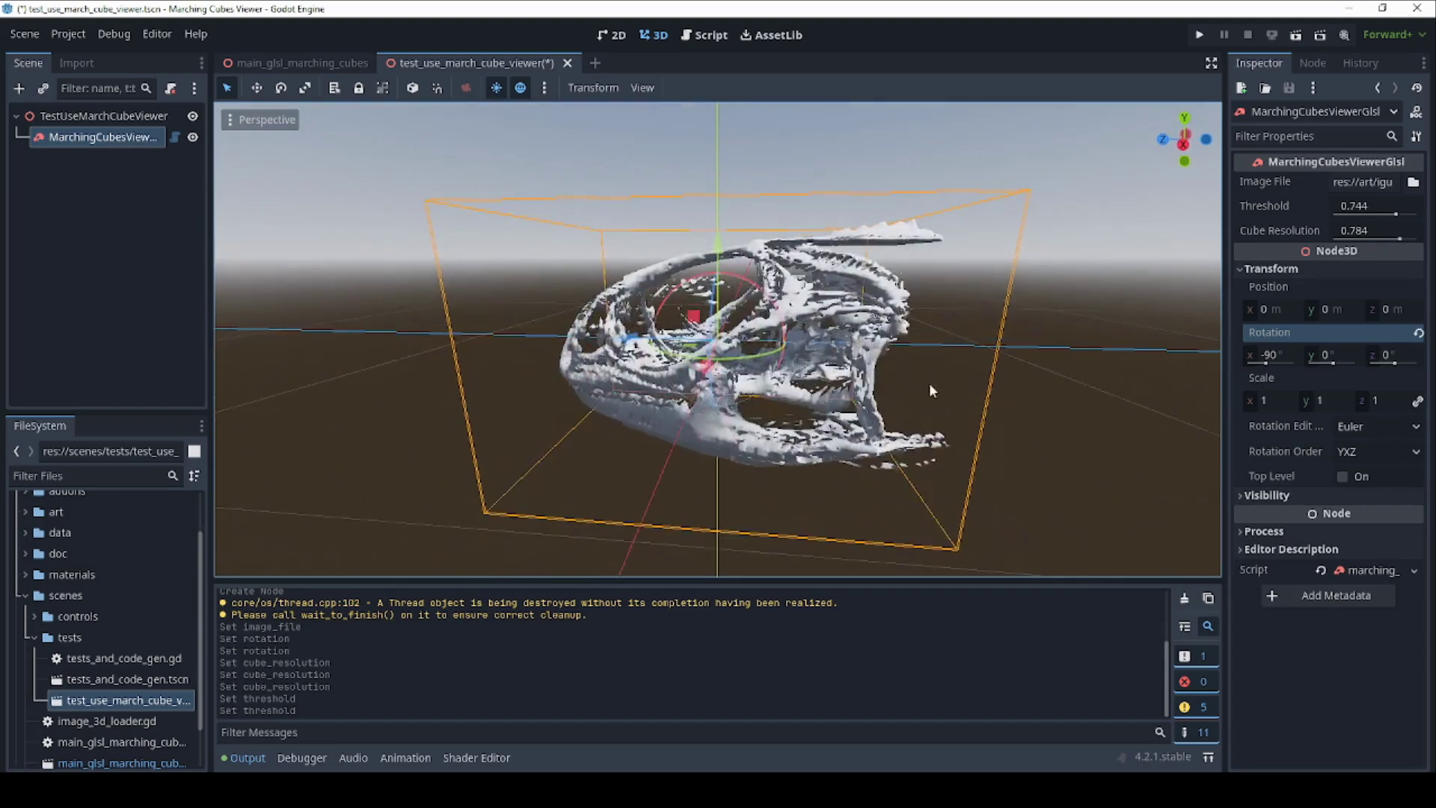
scroll(894, 393, "up", 5)
middle_click_drag(811, 356, 927, 402)
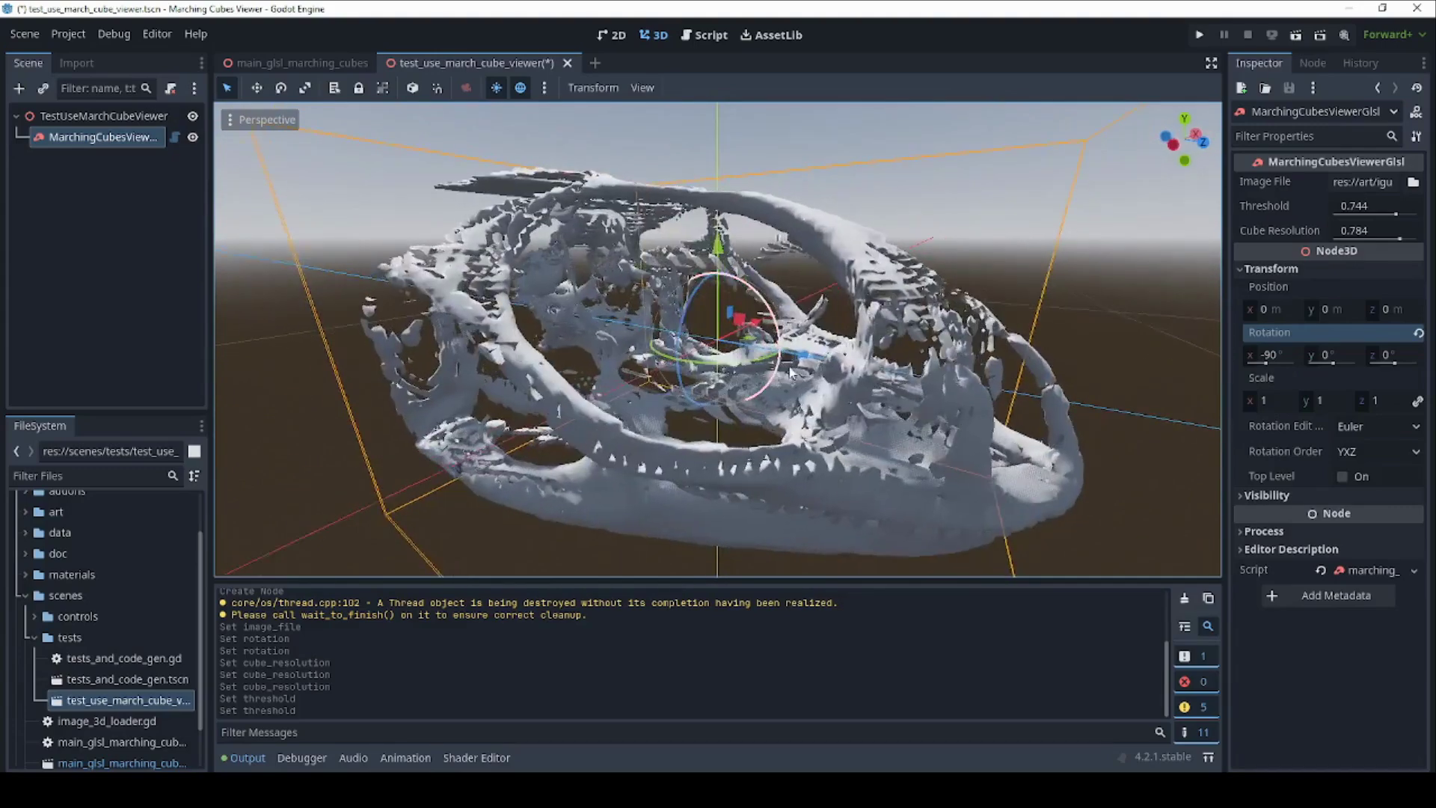
scroll(927, 402, "up", 5)
middle_click_drag(672, 437, 1181, 364)
scroll(677, 402, "down", 3)
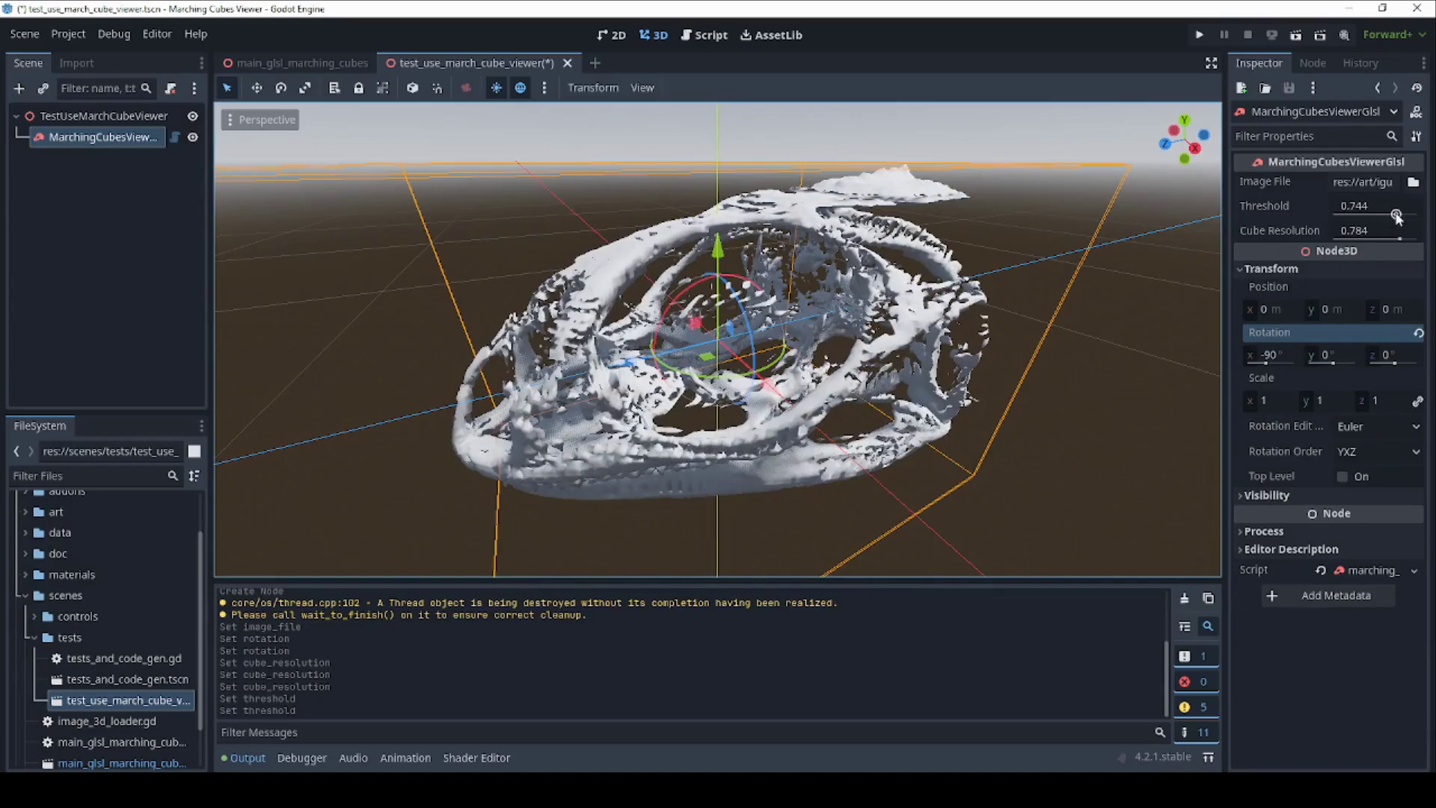
left_click_drag(1397, 217, 1373, 216)
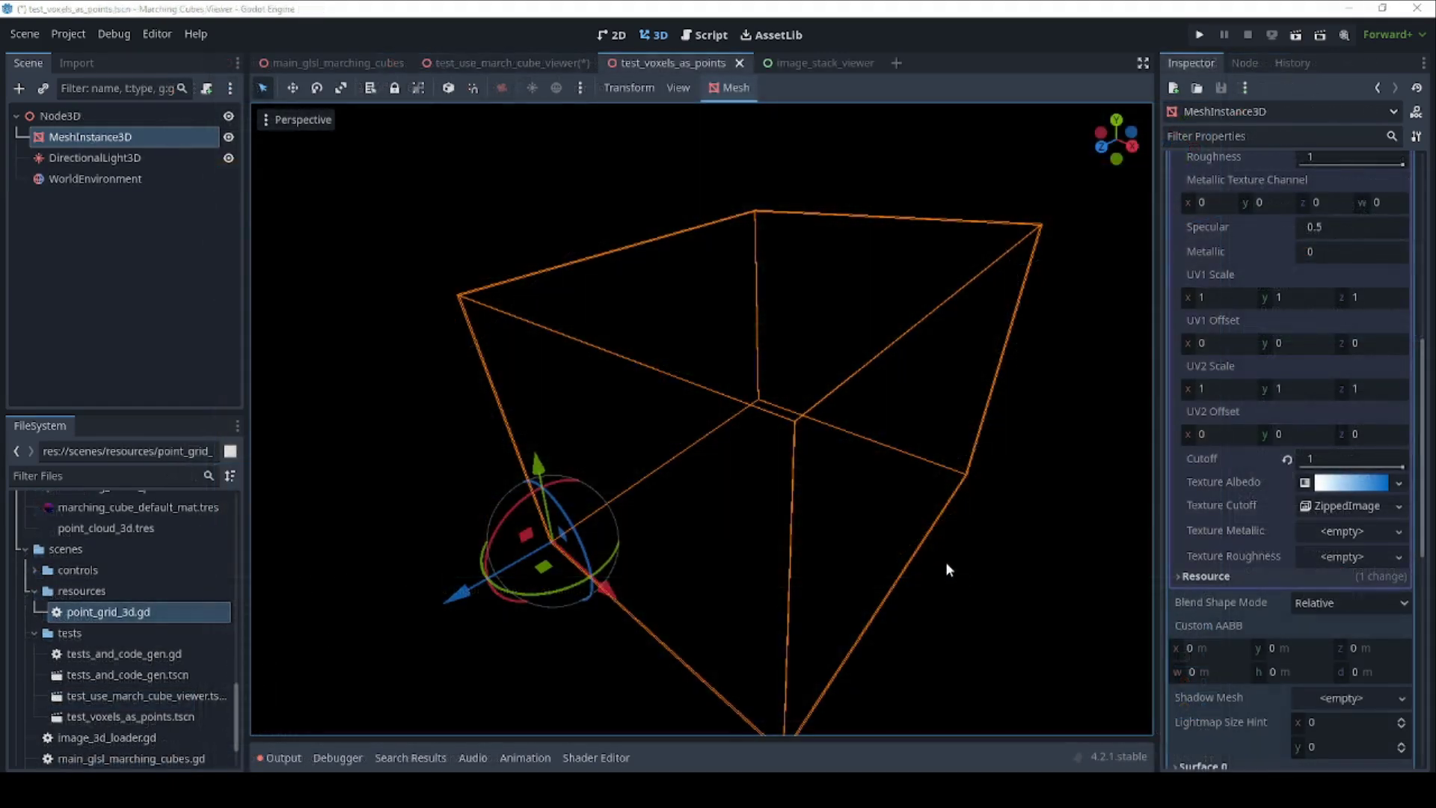
Lower the MeshInstance3D point material's cutoff in test_voxels_as_points to about 0.456 to render the iguana's skin as points
left_click_drag(1404, 468, 1371, 472)
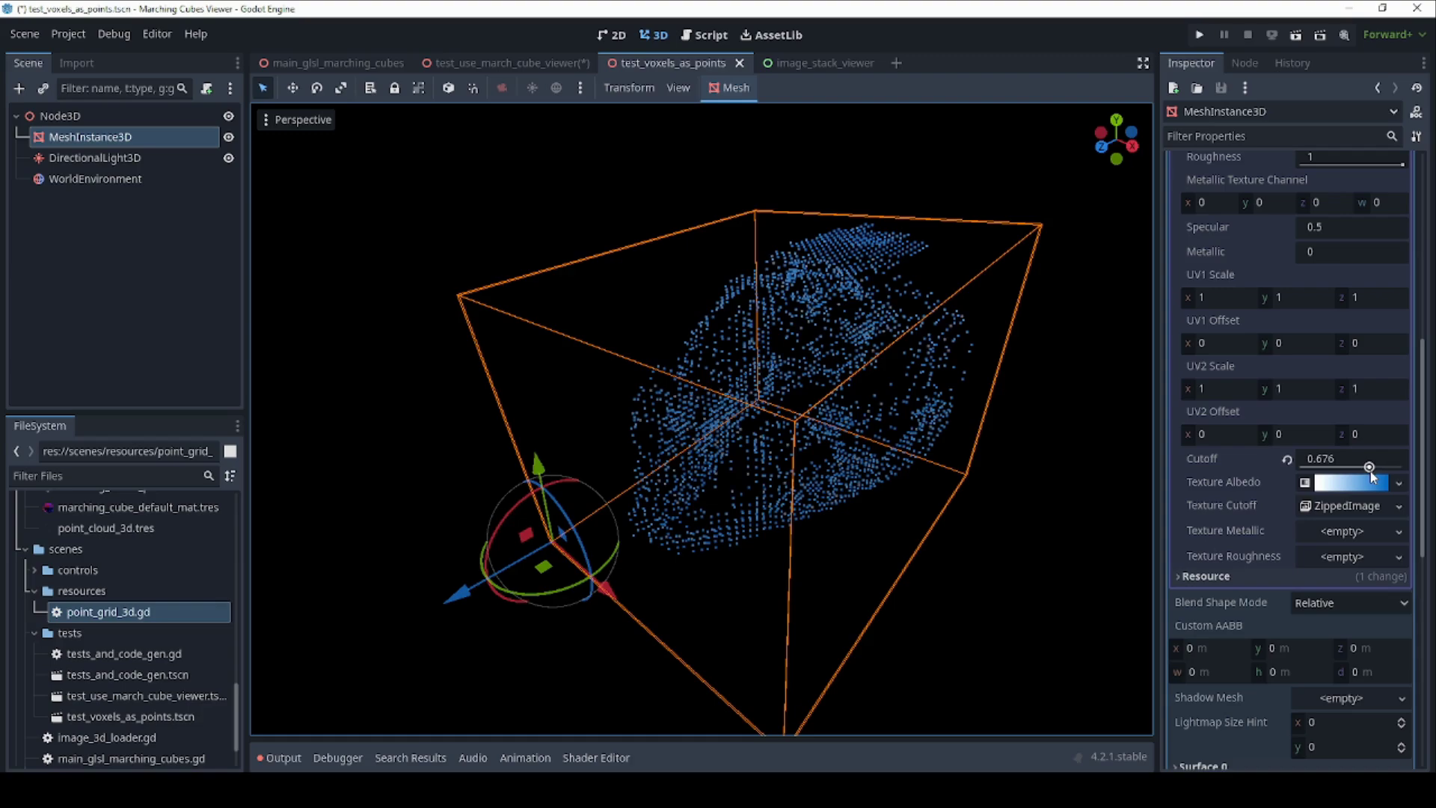
middle_click_drag(993, 503, 770, 430)
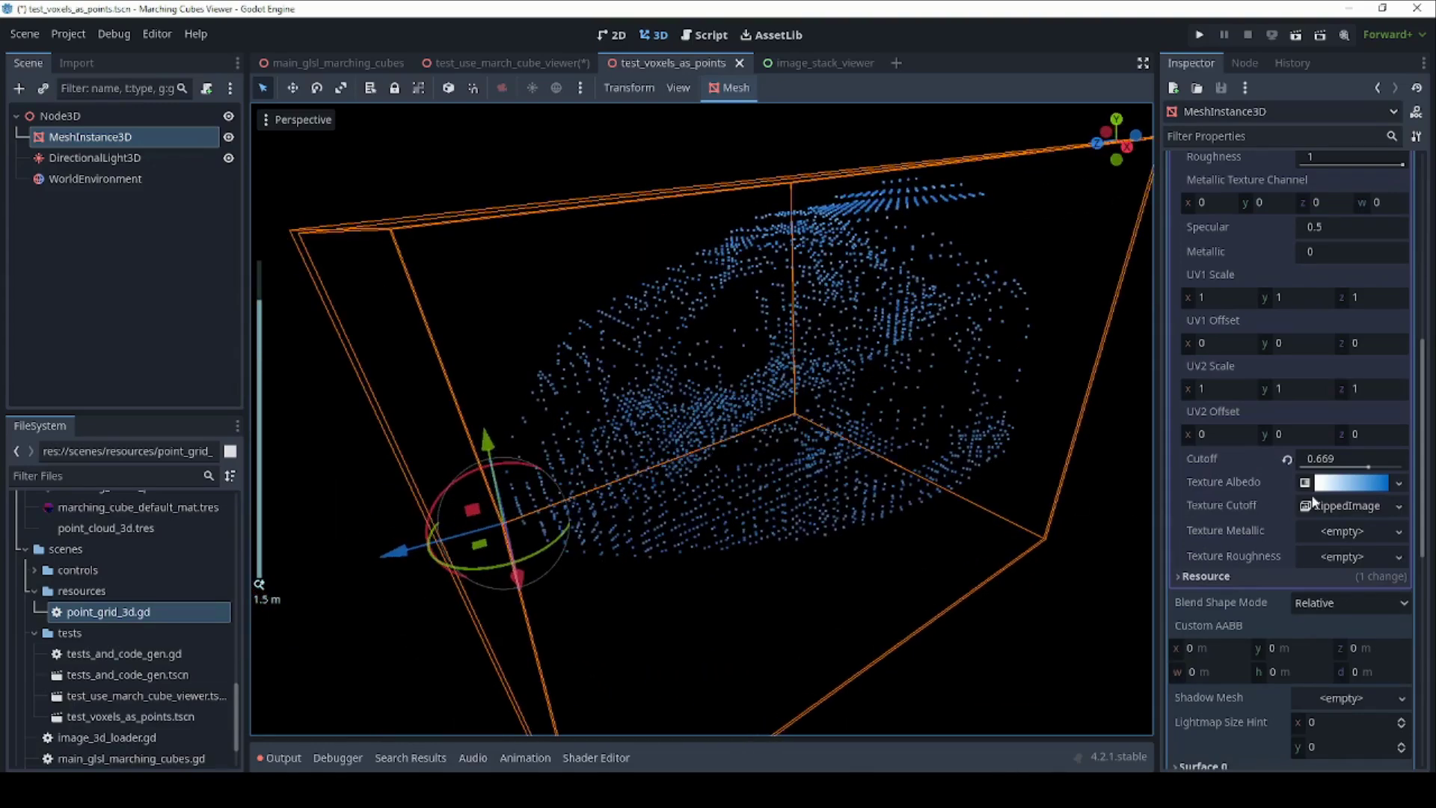
left_click_drag(1369, 469, 1348, 473)
middle_click_drag(666, 400, 1047, 419)
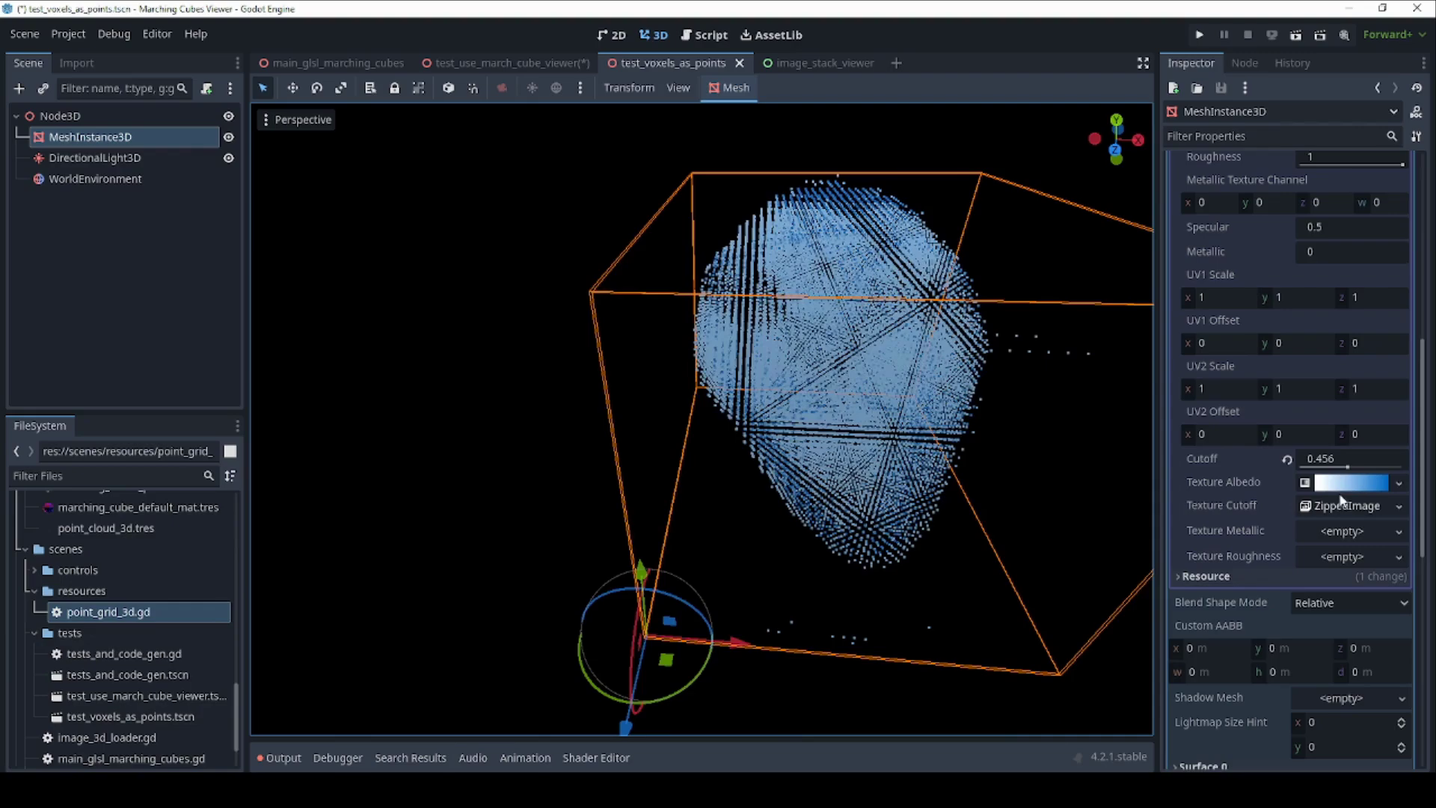
Raise the point material's cutoff through about 0.566 to about 0.698 and inspect the iguana's skull points from the front and side
left_click_drag(1349, 469, 1358, 469)
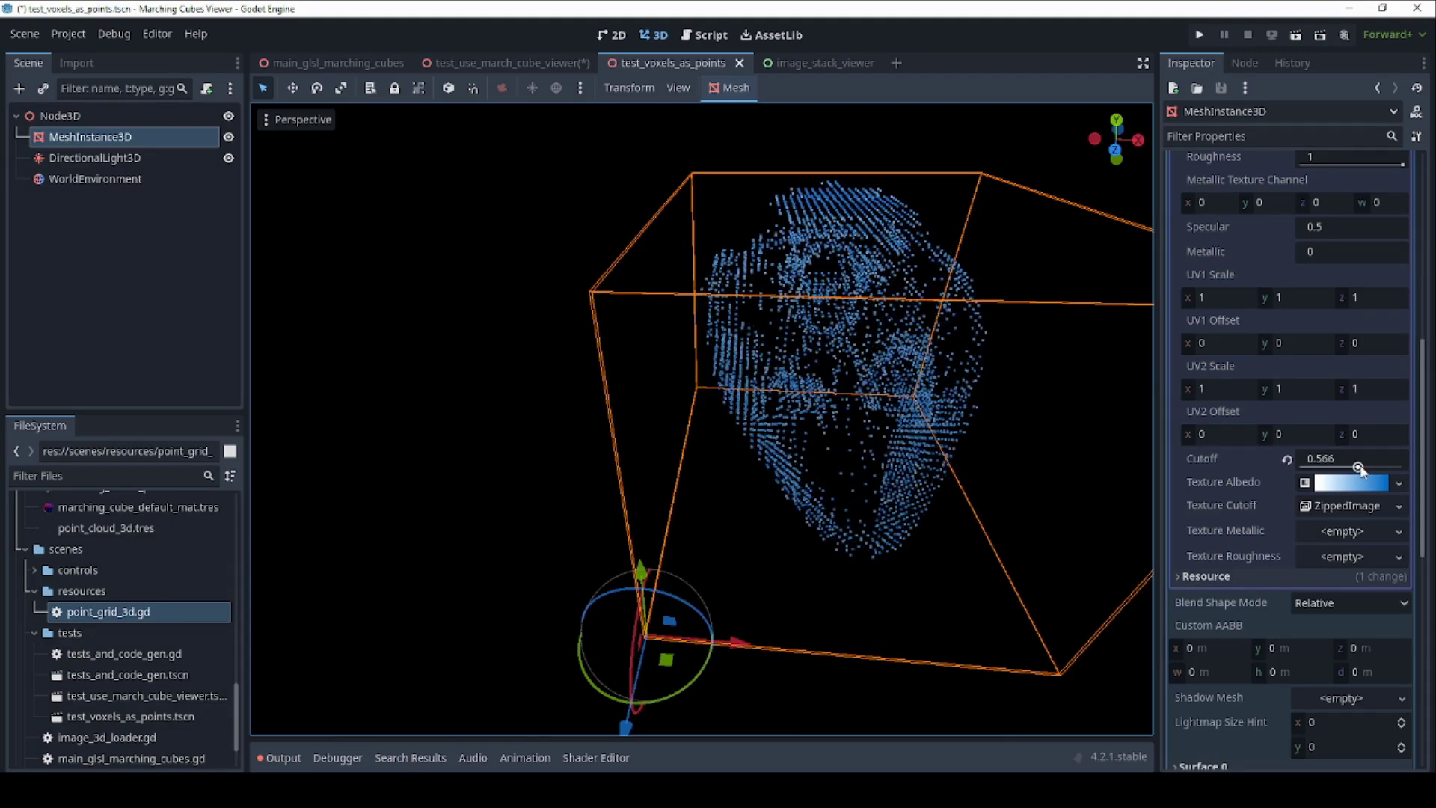
middle_click_drag(885, 516, 851, 439)
middle_click_drag(700, 437, 1134, 540)
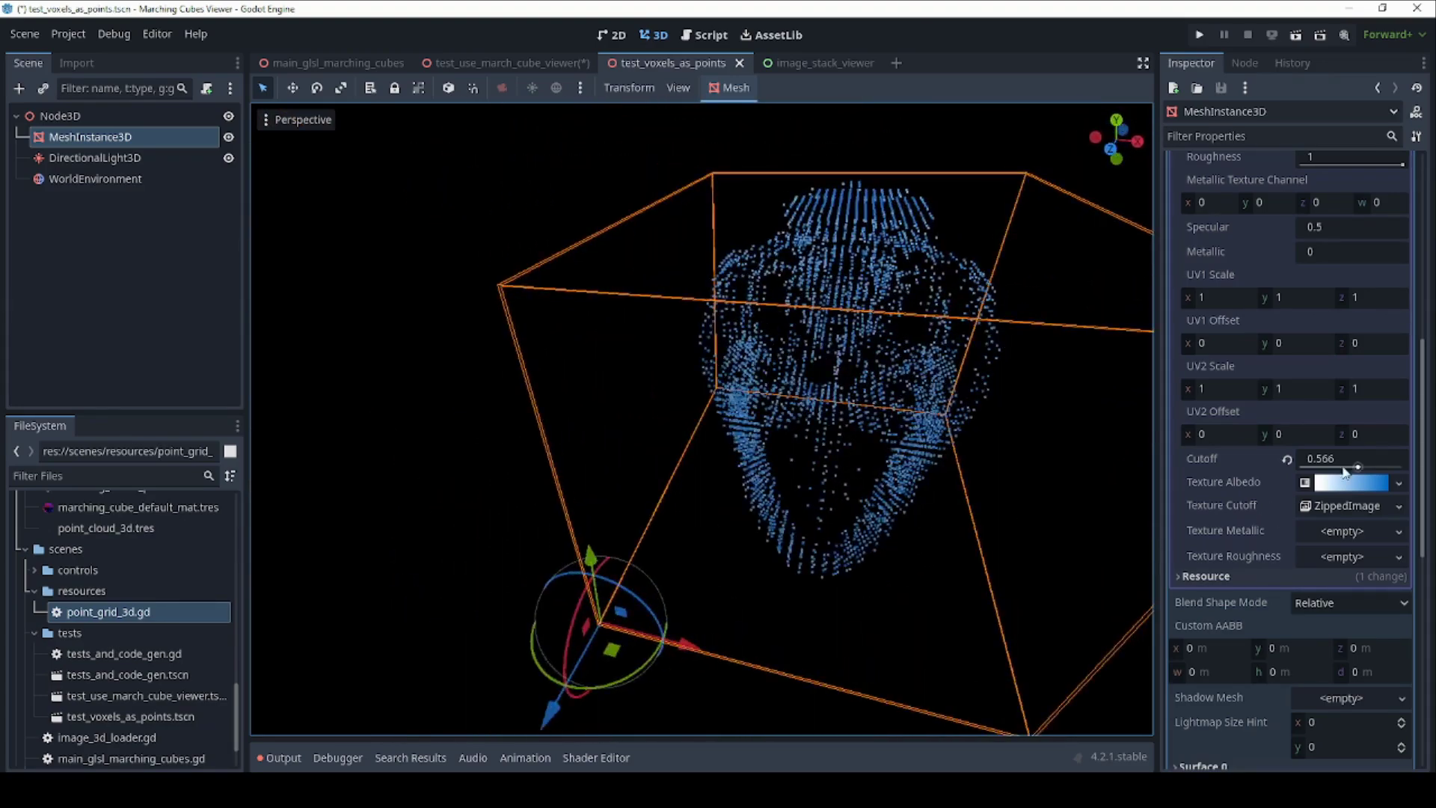
left_click_drag(1360, 467, 1371, 467)
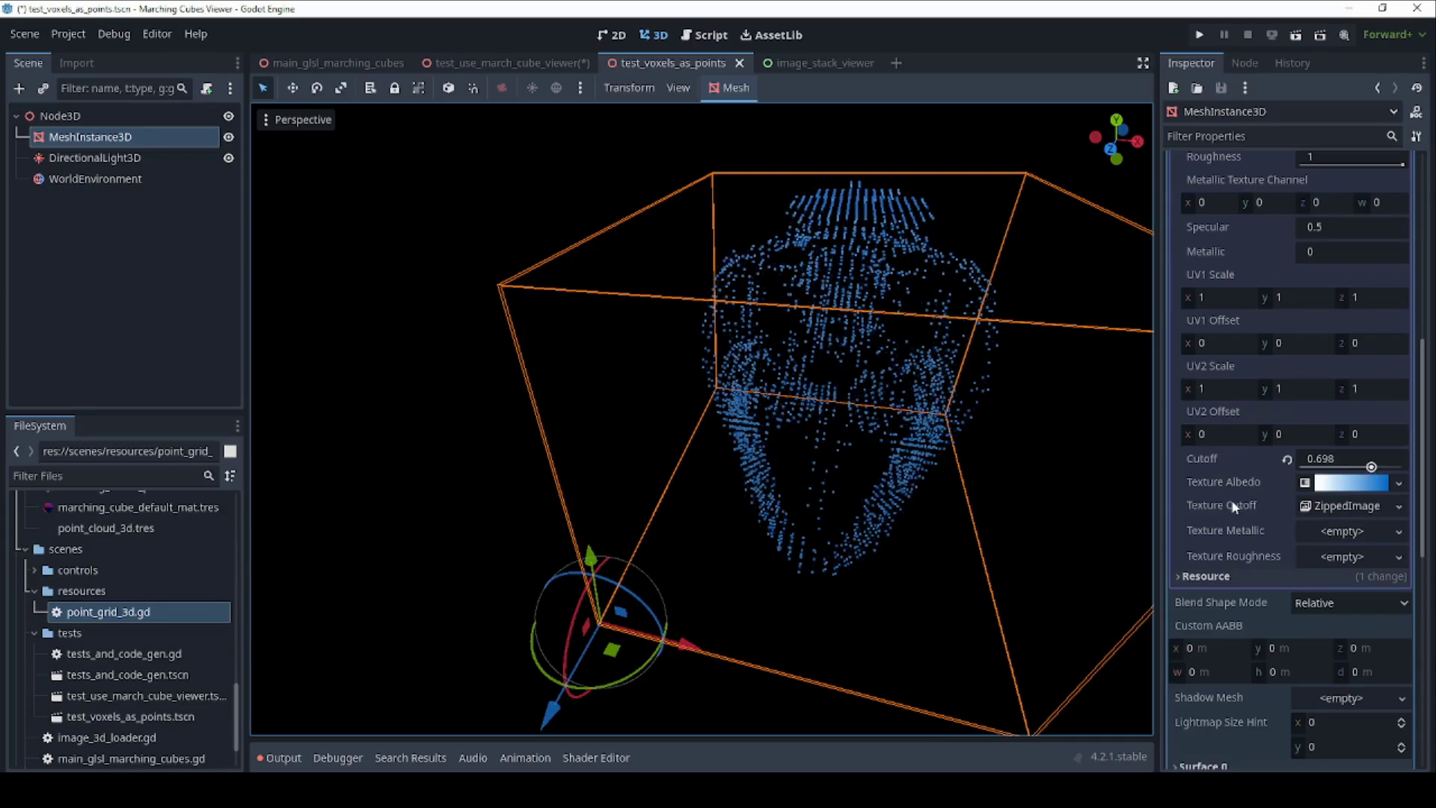
middle_click_drag(1002, 511, 595, 485)
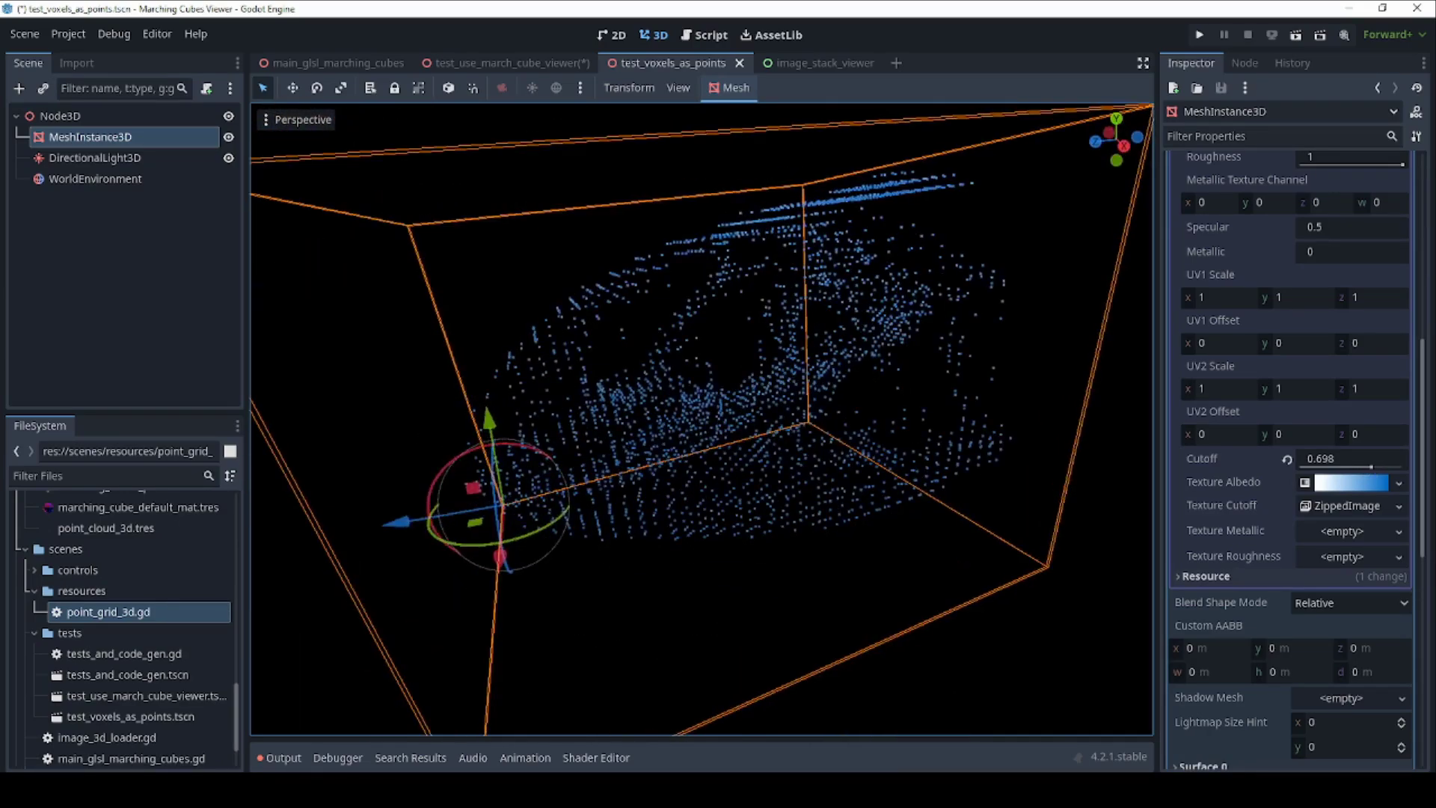